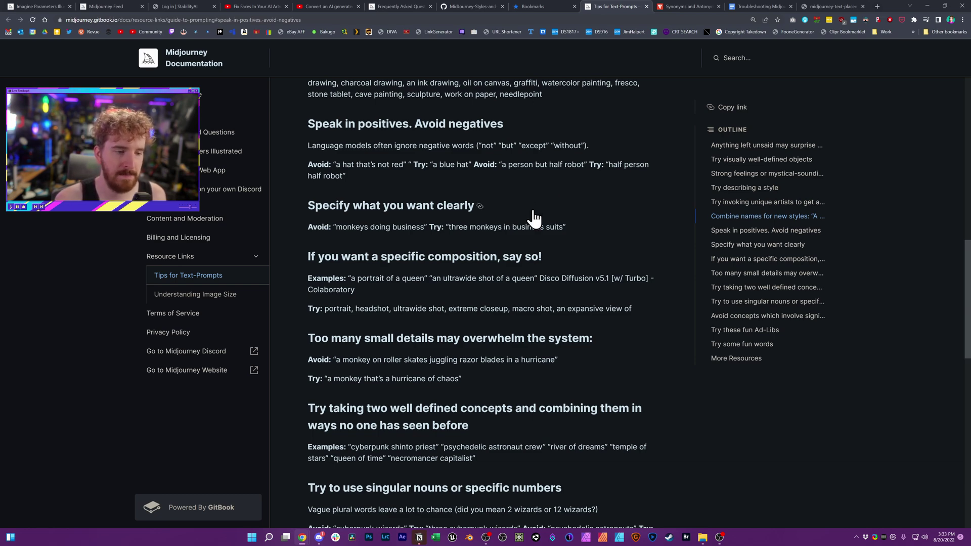
Step: Read the remaining text-prompt tips, from speaking in positives through singular nouns and numbers to the ad-libs and fun words
scroll(534, 217, "down", 2)
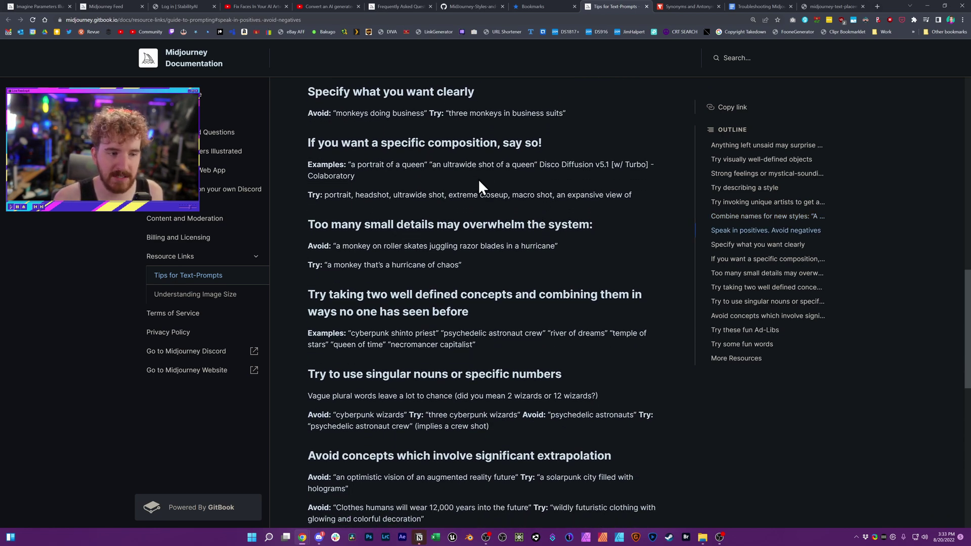
scroll(516, 216, "down", 3)
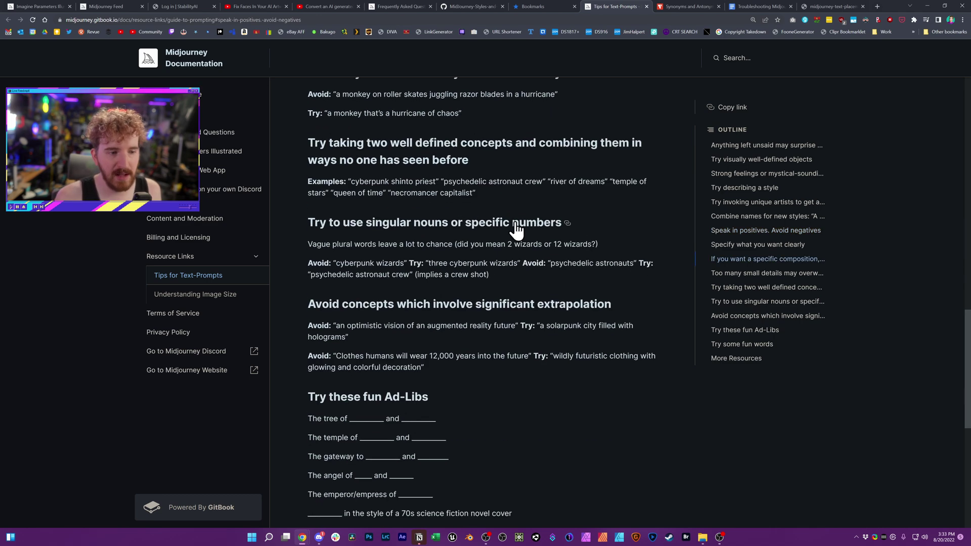
left_click_drag(485, 243, 521, 245)
left_click(545, 245)
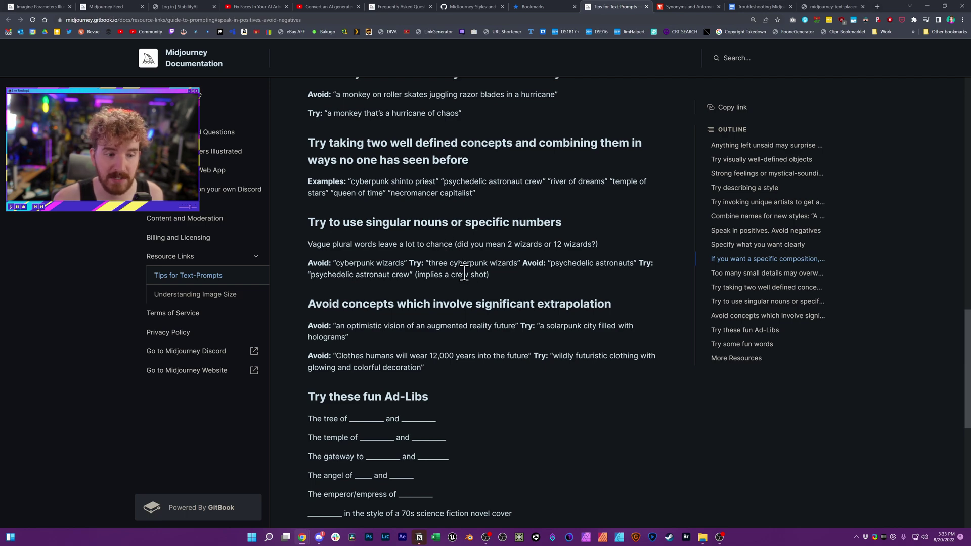
left_click_drag(443, 264, 460, 264)
left_click(499, 275)
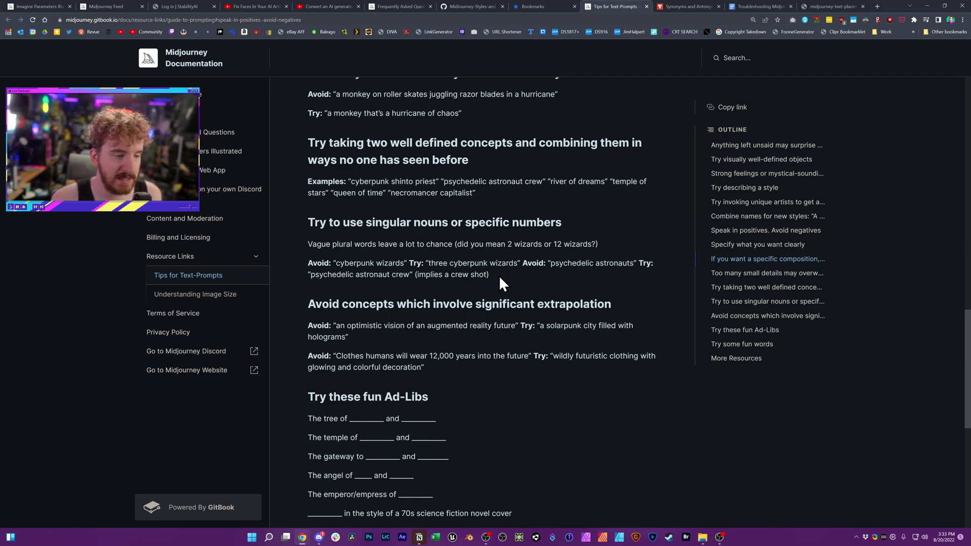
scroll(496, 280, "down", 4)
scroll(496, 299, "down", 2)
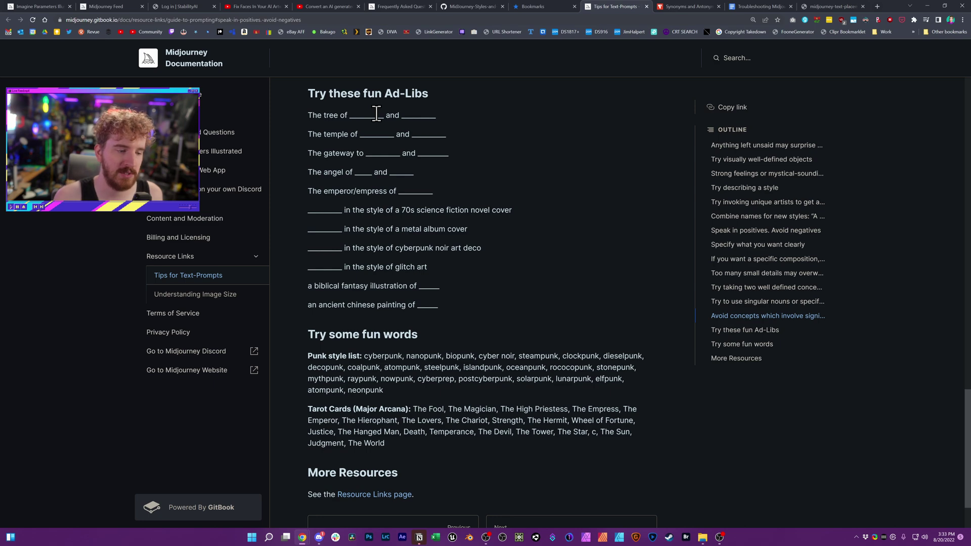
scroll(478, 230, "down", 2)
scroll(502, 217, "up", 7)
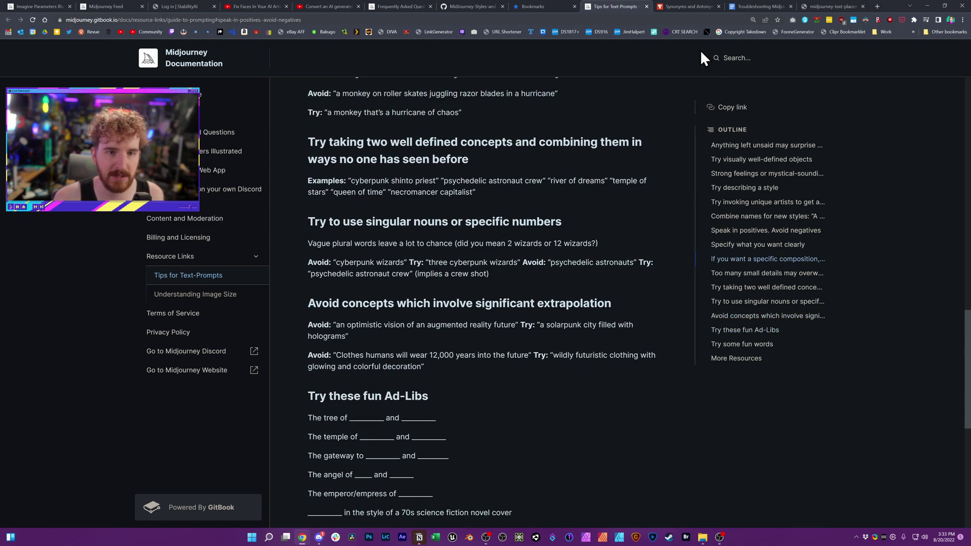
Step: Open the "Troubleshooting Midjourney Text Prompts" document and examine the prompt template table's subject, details, stylization and parameter examples
left_click(754, 10)
scroll(559, 271, "down", 10)
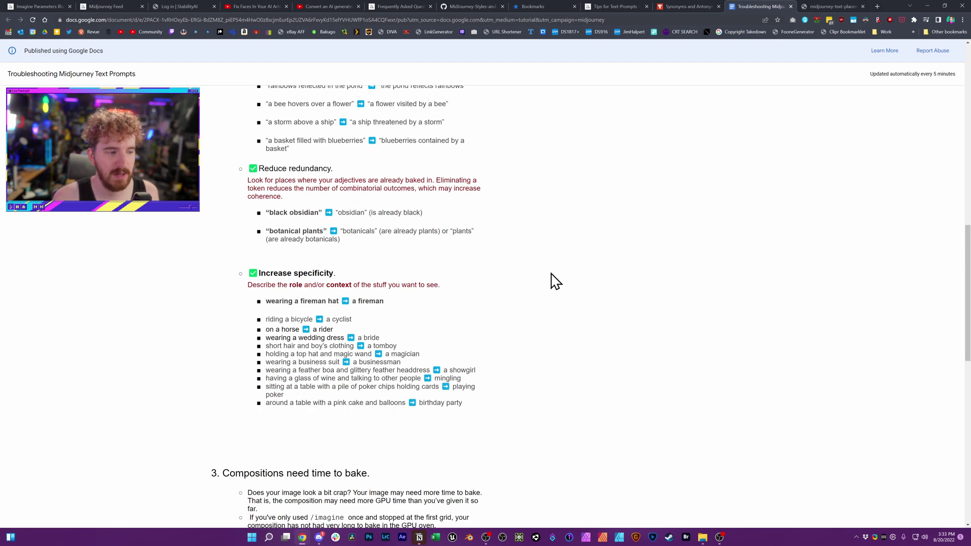
scroll(551, 283, "up", 10)
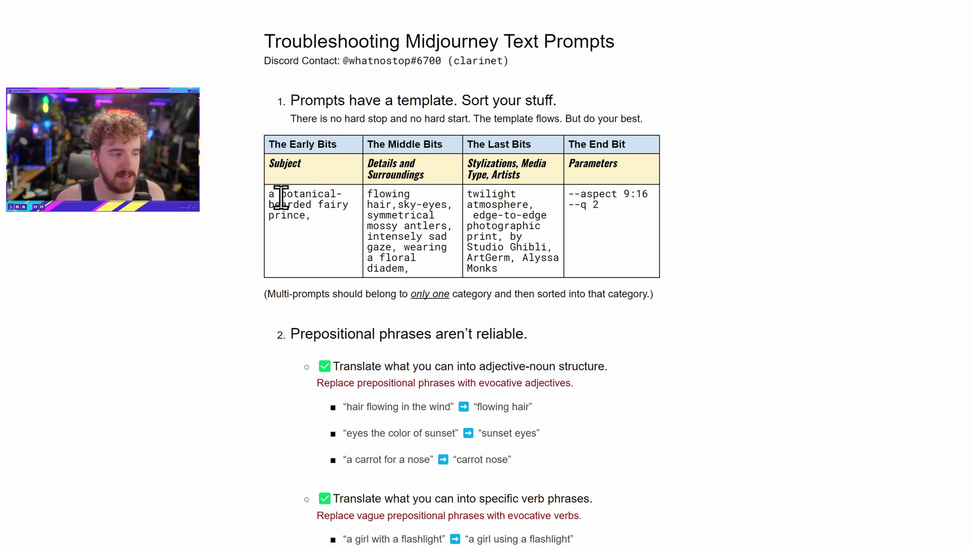
left_click_drag(272, 194, 458, 273)
left_click(344, 218)
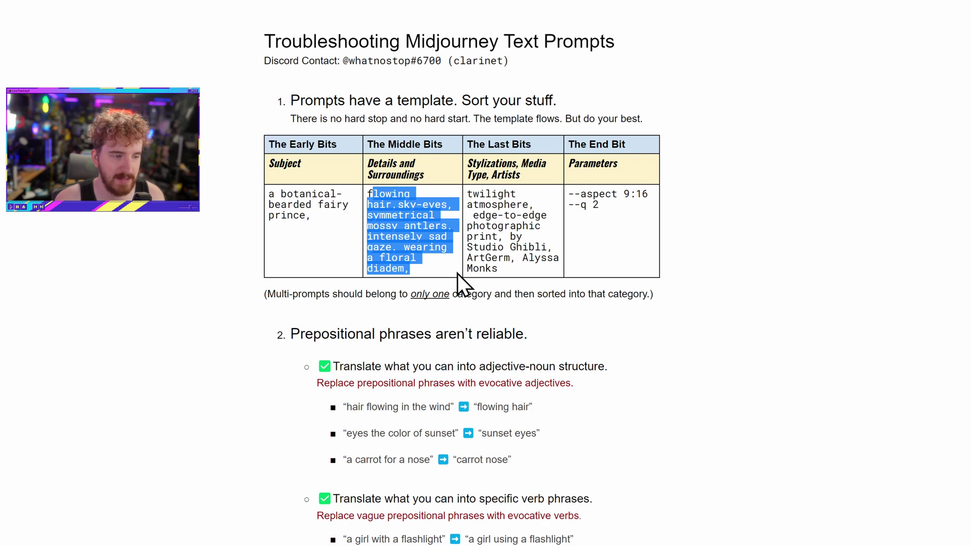
left_click_drag(467, 194, 553, 269)
left_click_drag(580, 194, 628, 223)
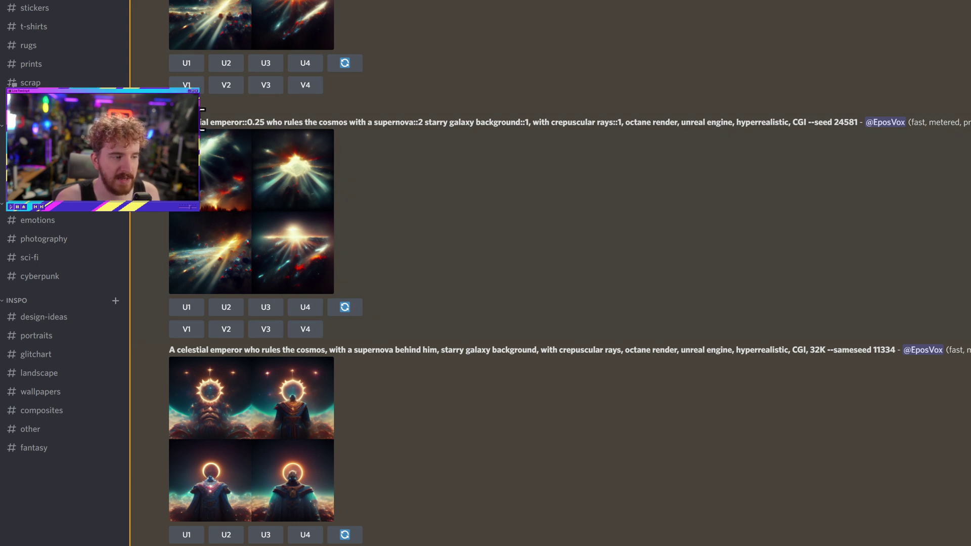
Step: Examine the weighted emperor prompt and its closing seed parameter in Discord, returning to the template document in the browser
left_click_drag(304, 121, 882, 123)
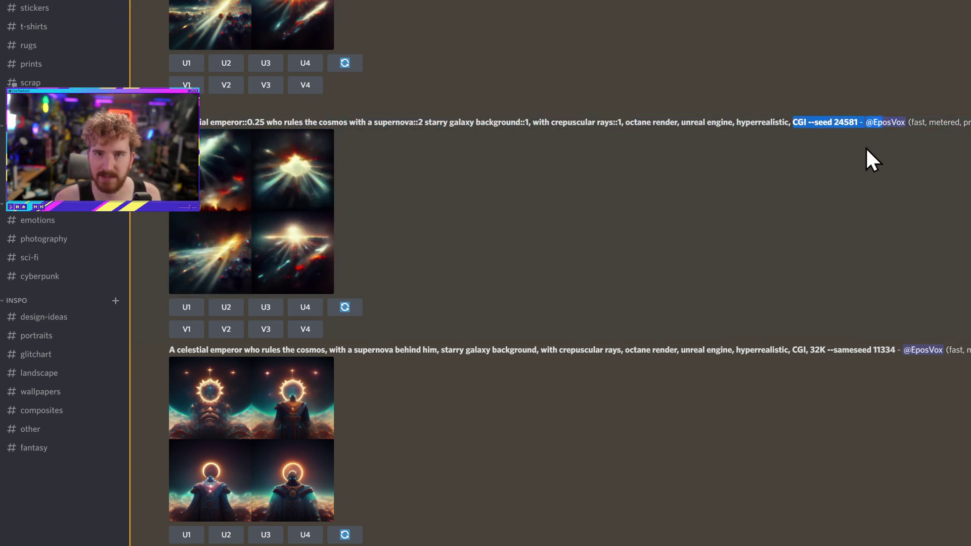
left_click(866, 193)
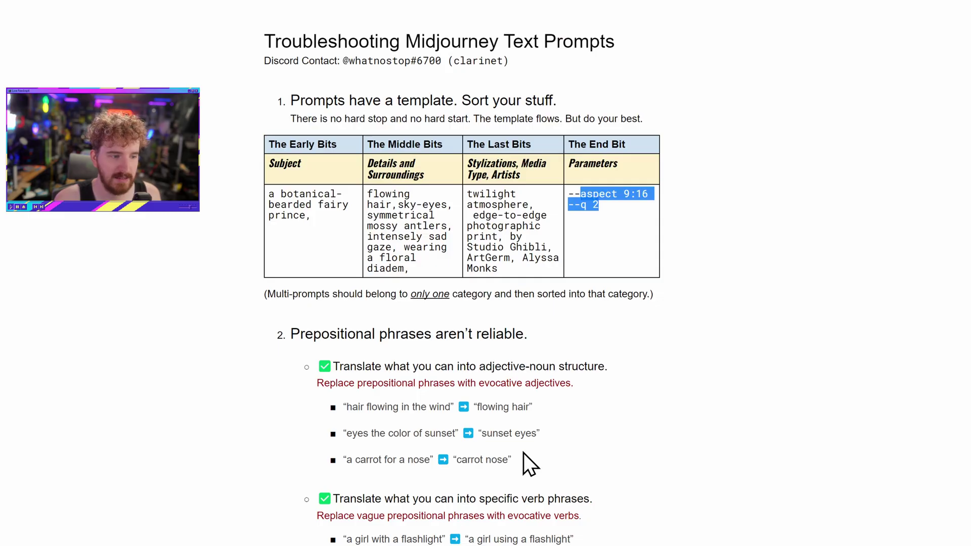
left_click(529, 429)
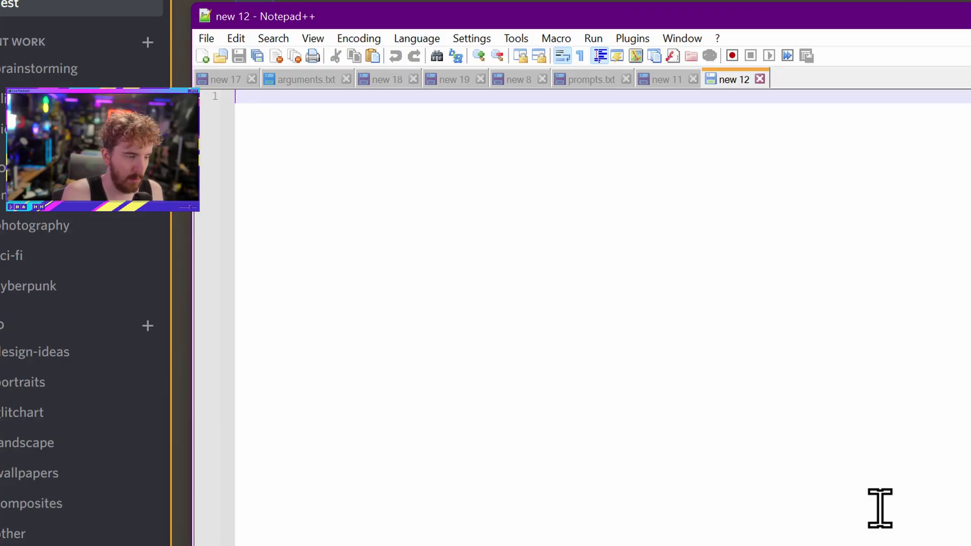
Step: In the empty Notepad++ note, write the question "what?" with the answer "a space emperor" on the line below
type("what?")
key("Return")
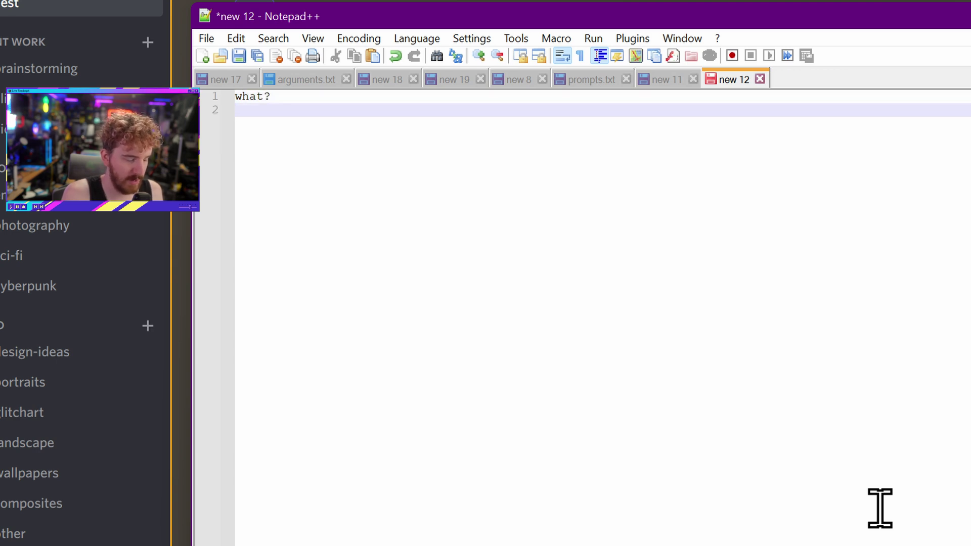
type("a space em")
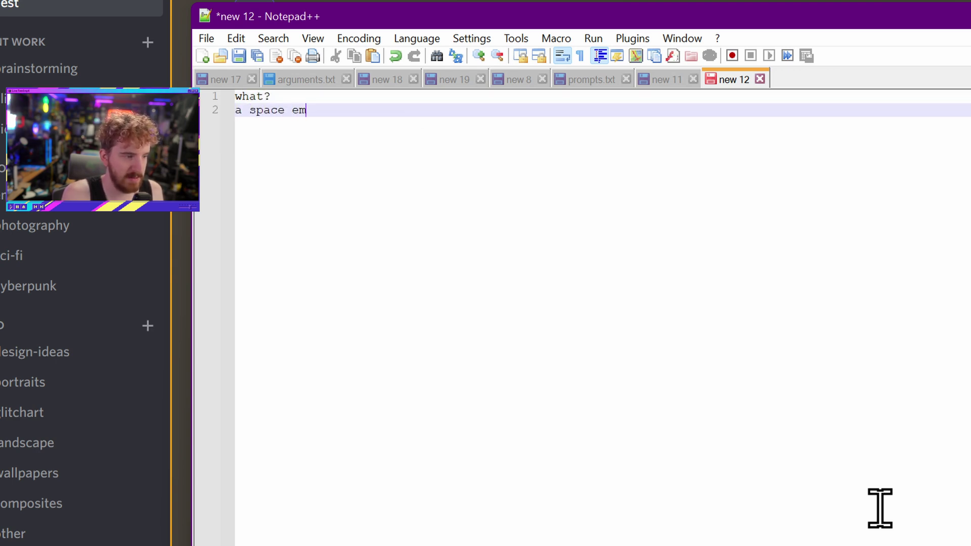
type("prror")
key("Return")
key("Return")
Step: Add a second question, "what about him?", with the answer "ruling the cosmos" beneath it
type("w")
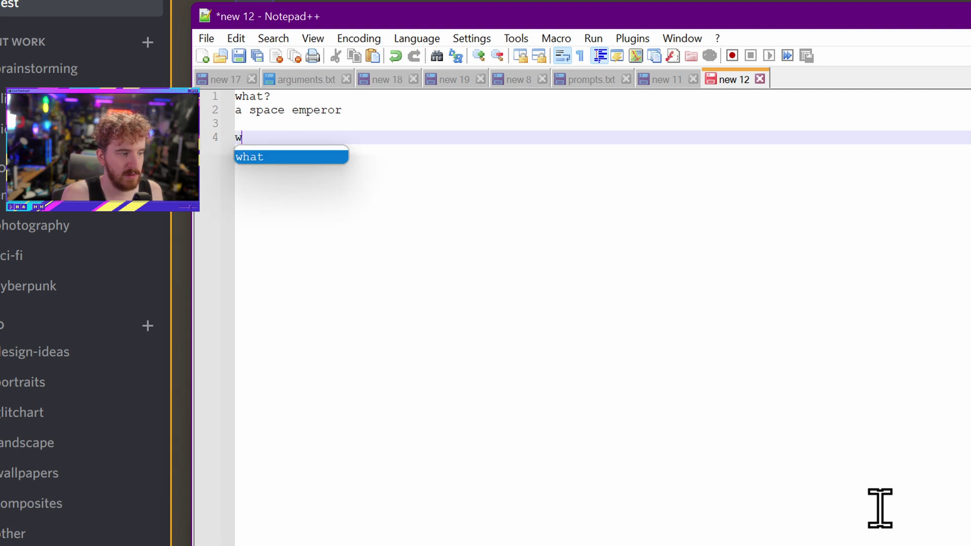
type("hat about him?")
key("Return")
type("ru")
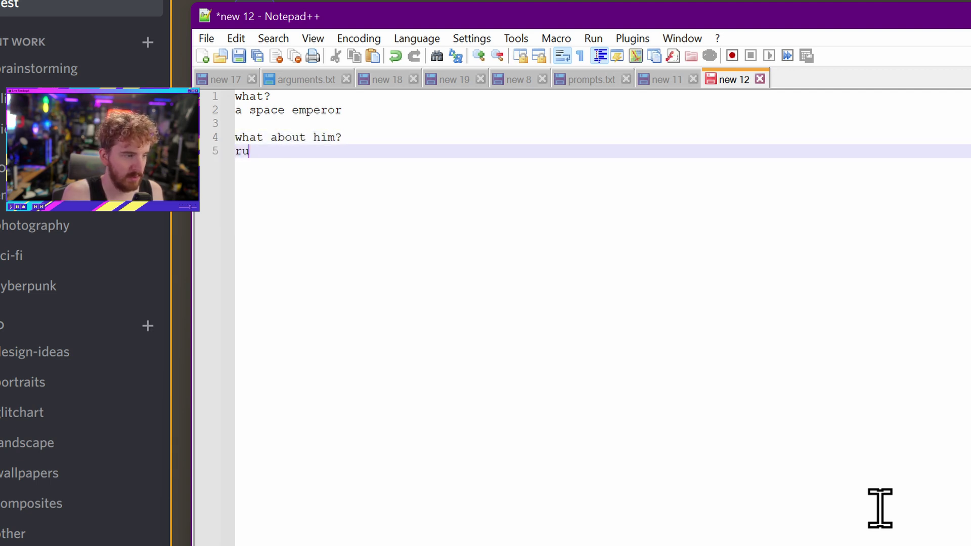
type("ling the cosmos")
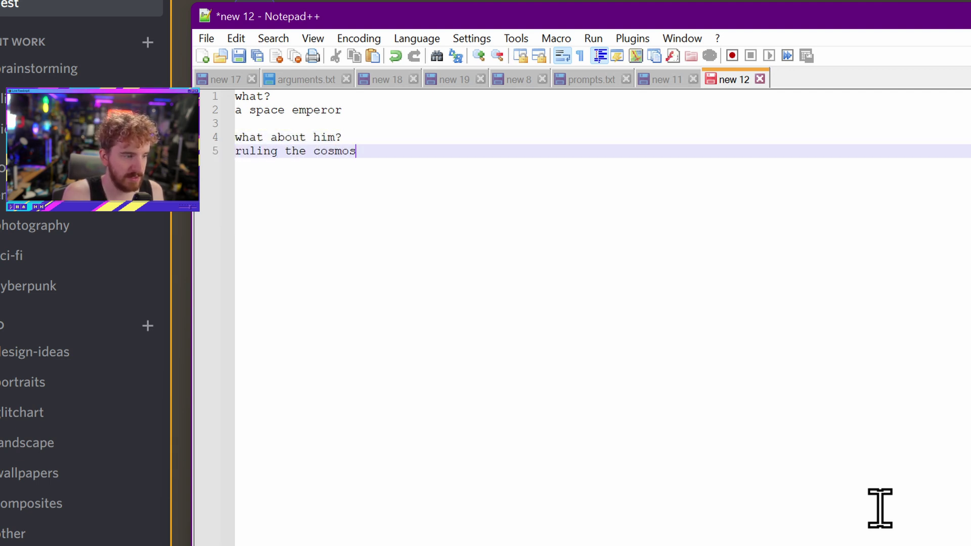
Step: Extend the second answer with ", floating in a nebula, in outer space, with a supernova behind him" and leave a blank line after it
type(", floating in a ne")
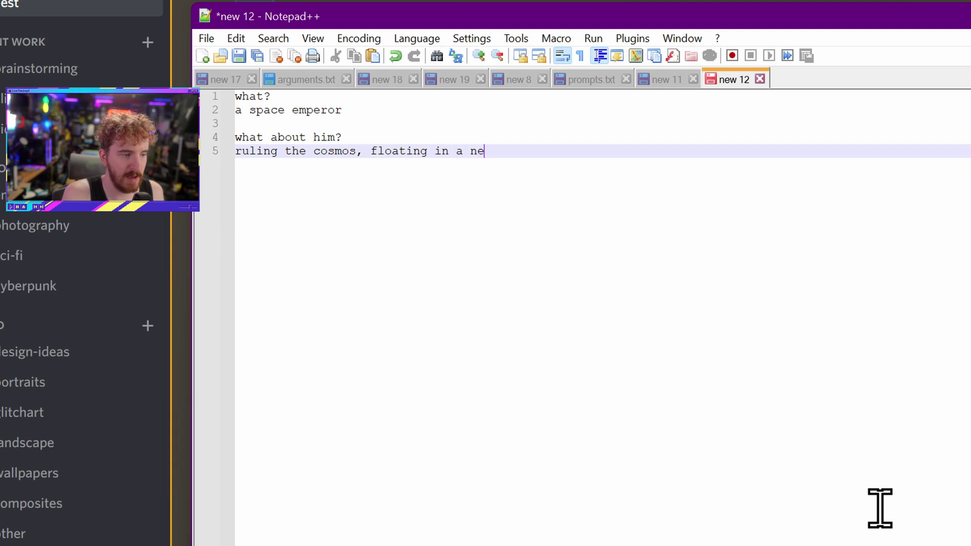
type("bula, in ")
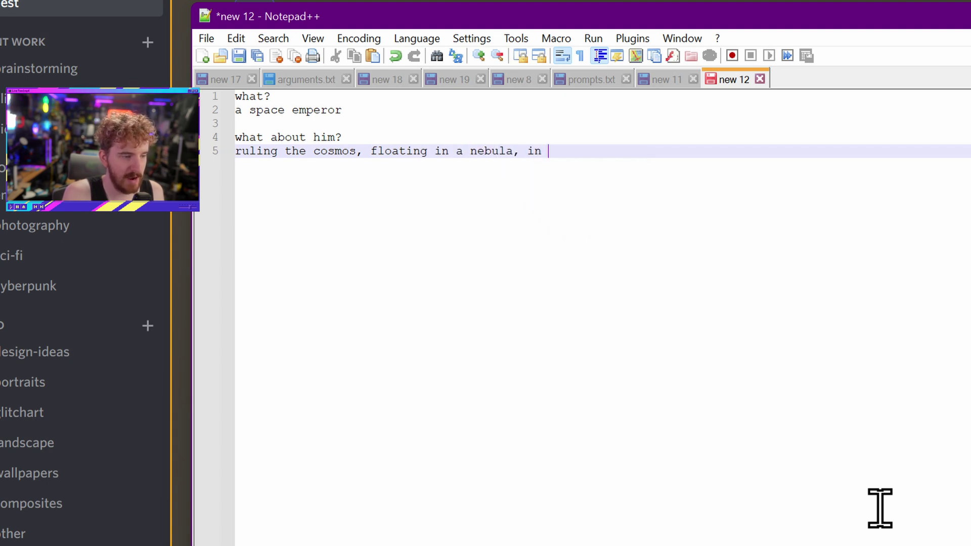
type("outer space, ")
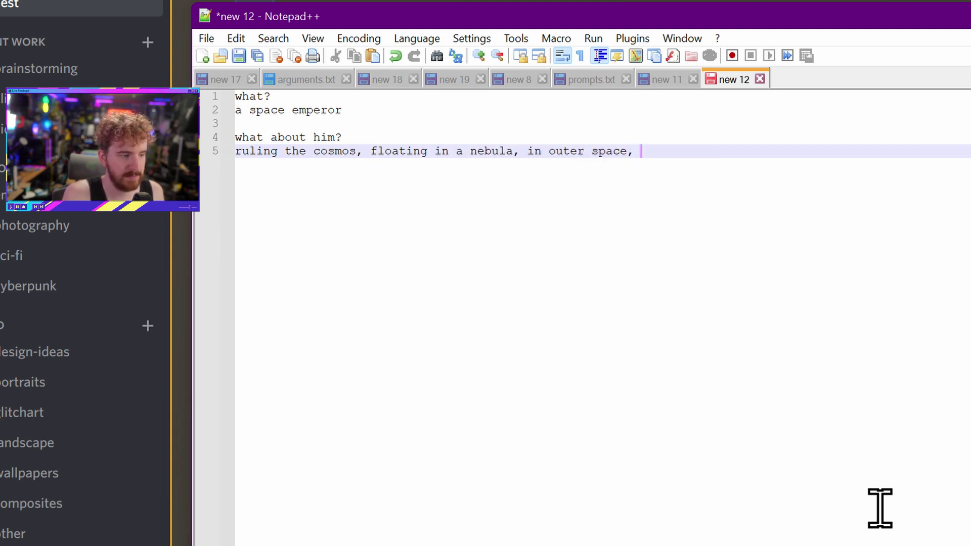
type("with a ")
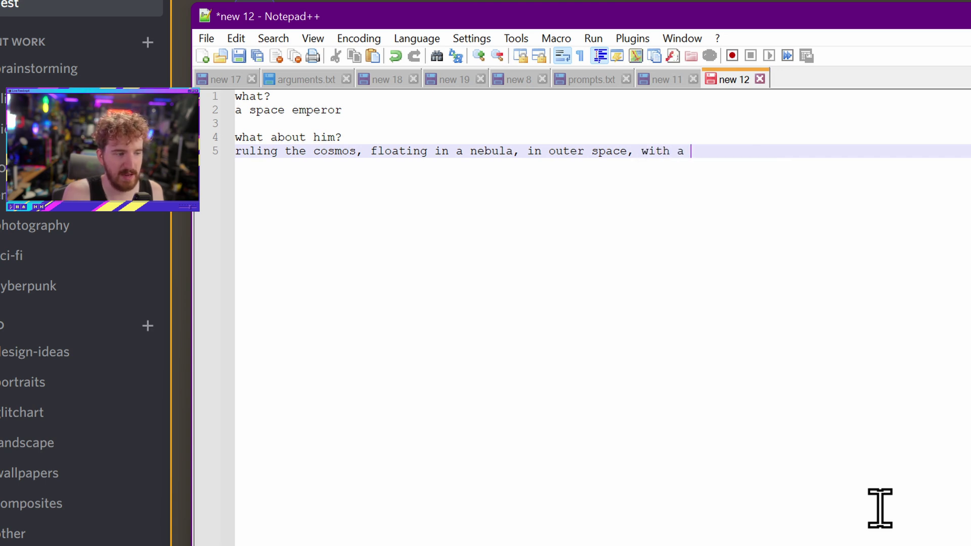
type("supernova ")
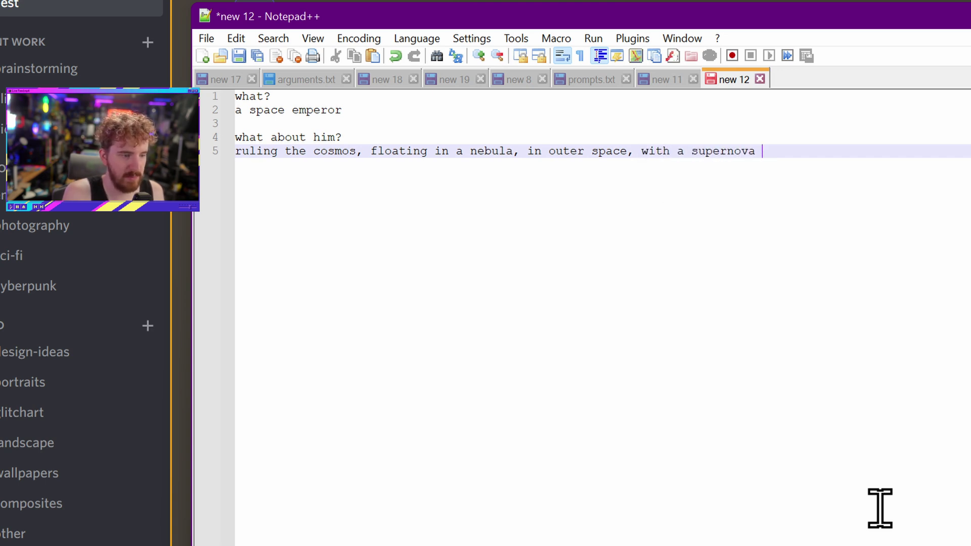
type("behind him")
key("Return")
key("Return")
key("Return")
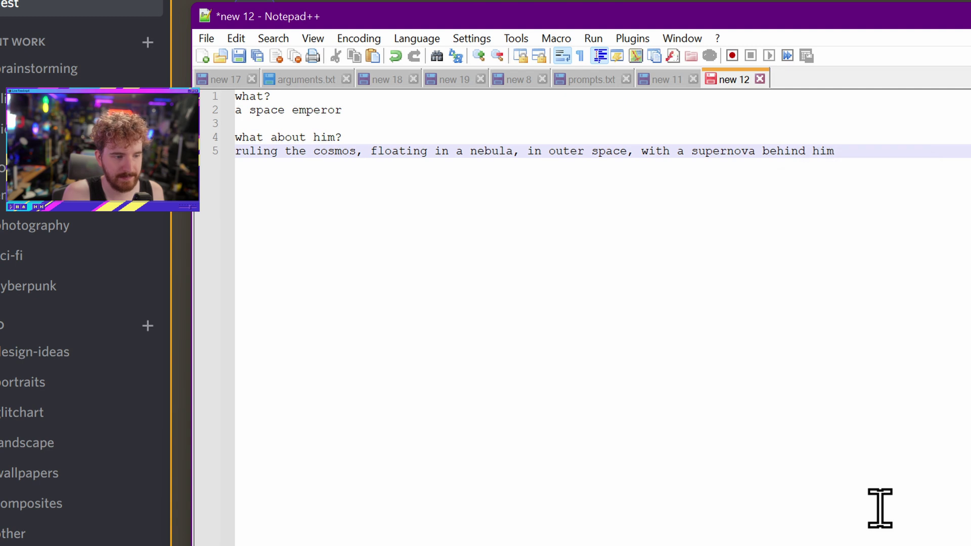
Step: Add a third question, "render details?", with the answer "hyperdetailed, octane render," beneath it
type("render details?")
key("Return")
type("hyperdetailed,")
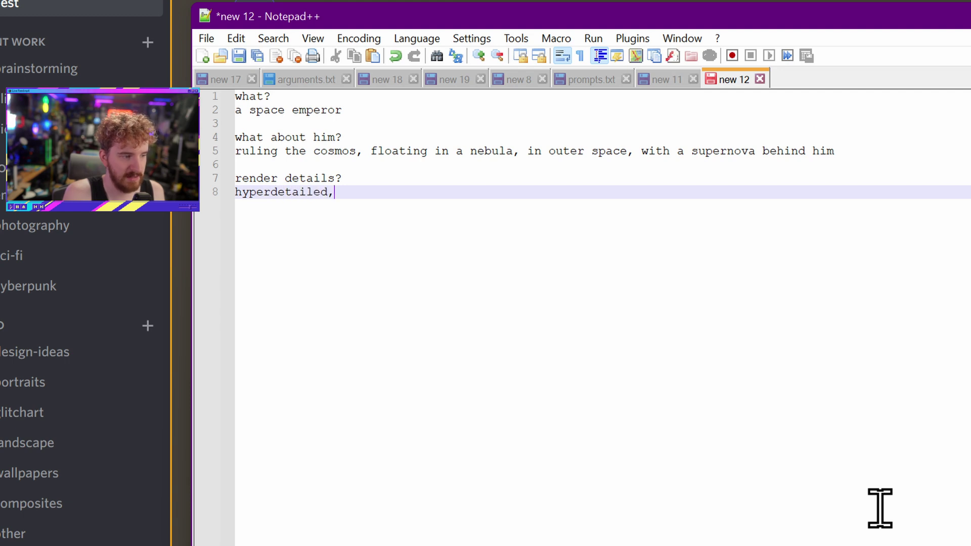
type(" octane render,")
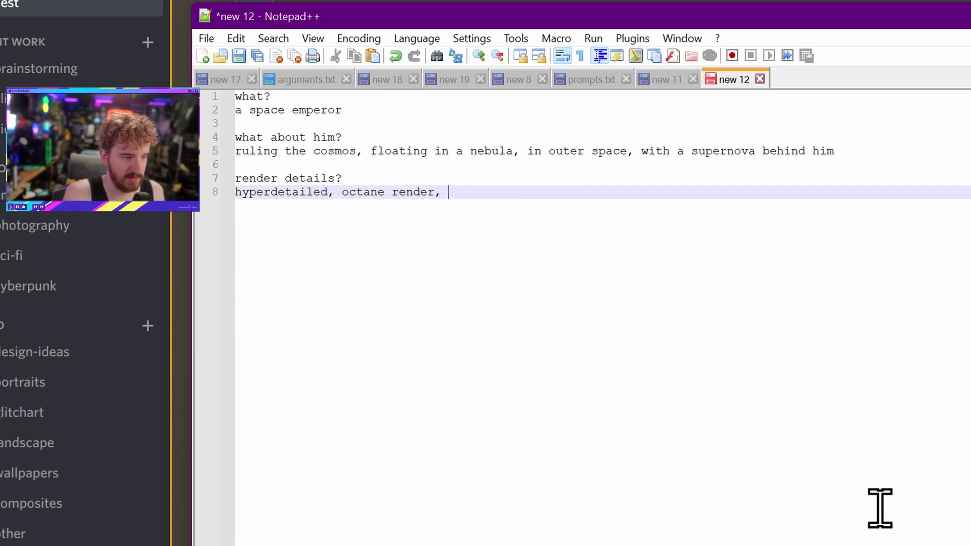
Step: Append "with crepuscular rays" to the render details answer, correcting the spelling of "crepuscular"
type(" cerpescul")
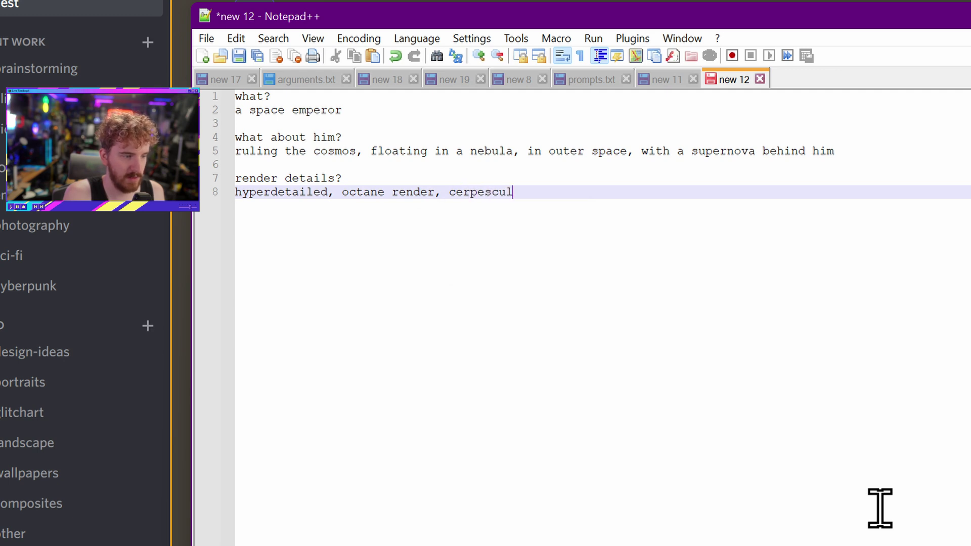
key("BackSpace")
key("BackSpace")
key("BackSpace")
key("BackSpace")
key("BackSpace")
key("BackSpace")
key("BackSpace")
key("BackSpace")
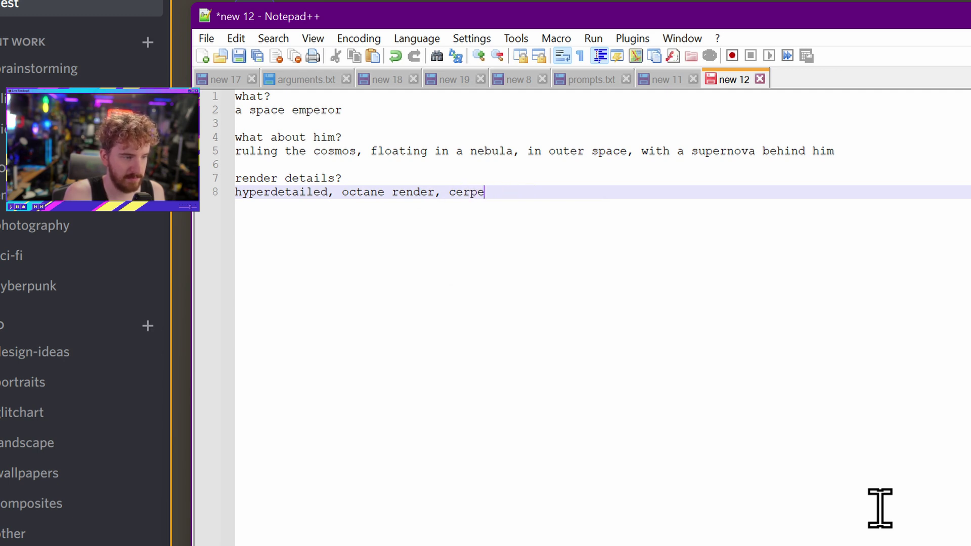
type("uscu")
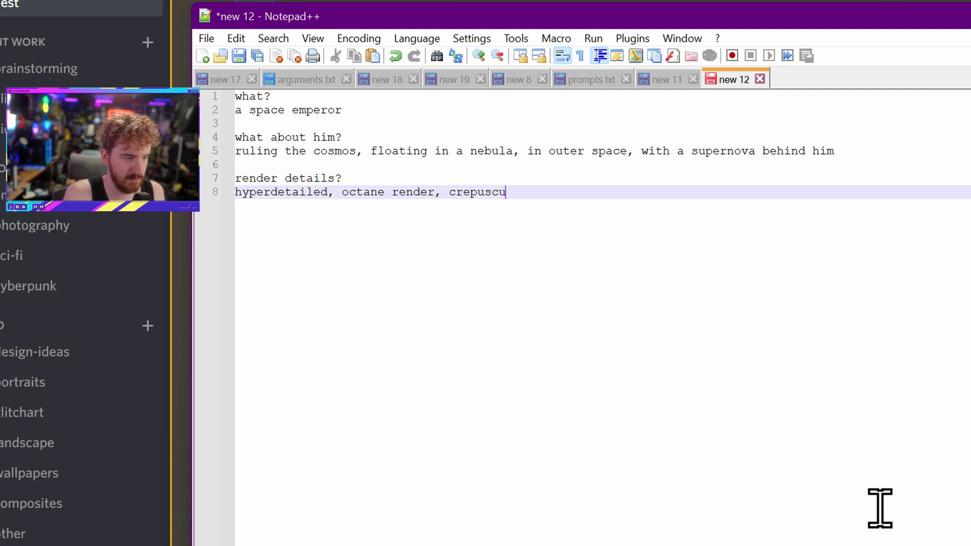
key("BackSpace")
key("BackSpace")
key("BackSpace")
key("BackSpace")
key("BackSpace")
type("puscular rays")
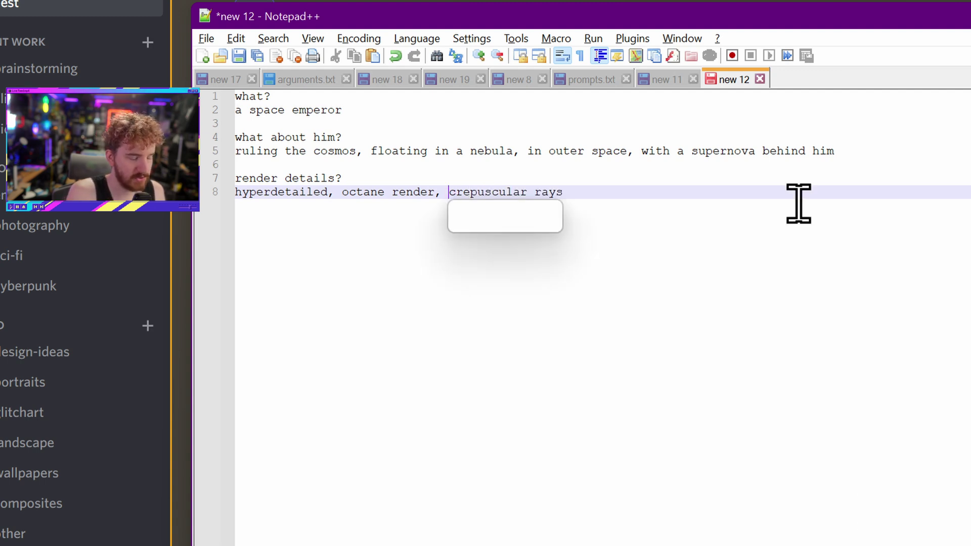
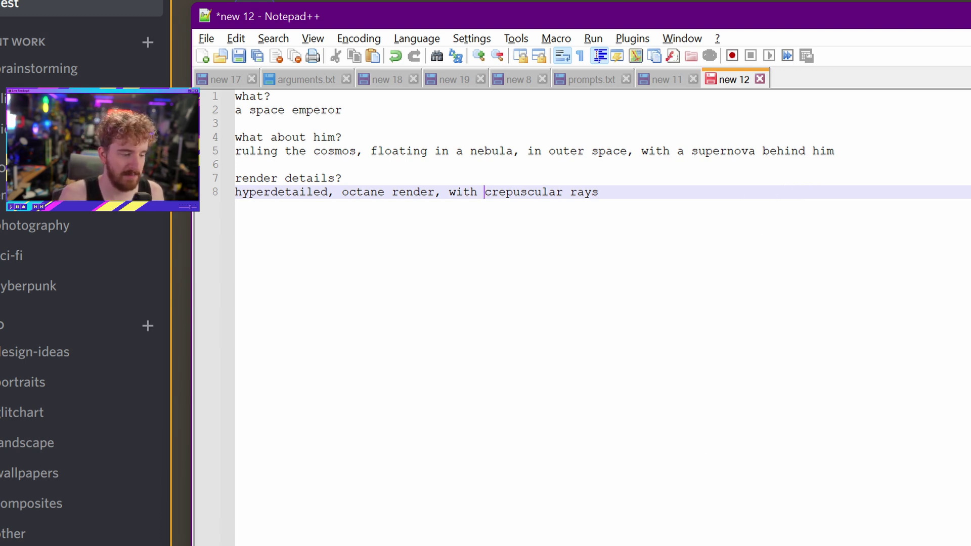
Step: Switch to Discord and start an /imagine prompt with "a space emperor," taken from the notes
key("alt+Tab")
type("/imagine")
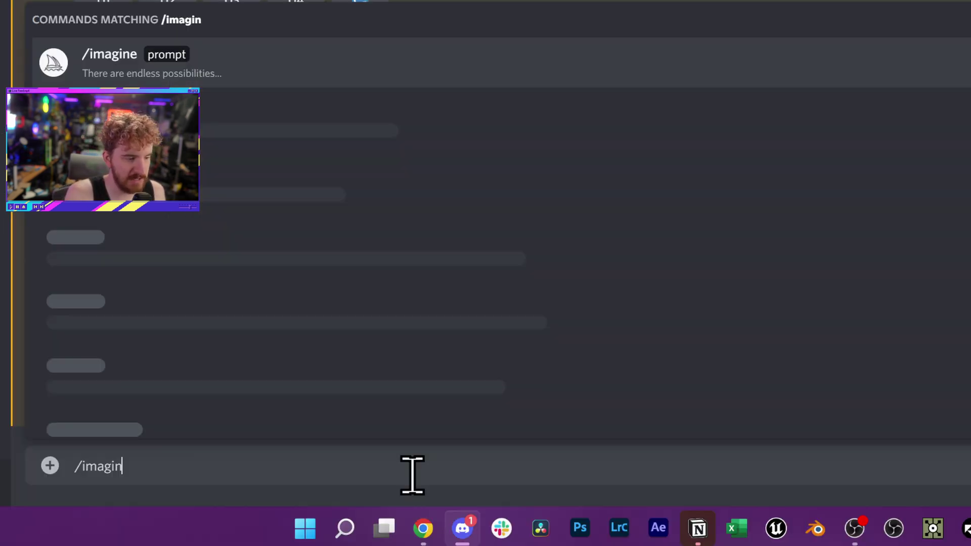
key("Tab")
key("alt+Tab")
double_click(81, 2)
left_click(336, 459)
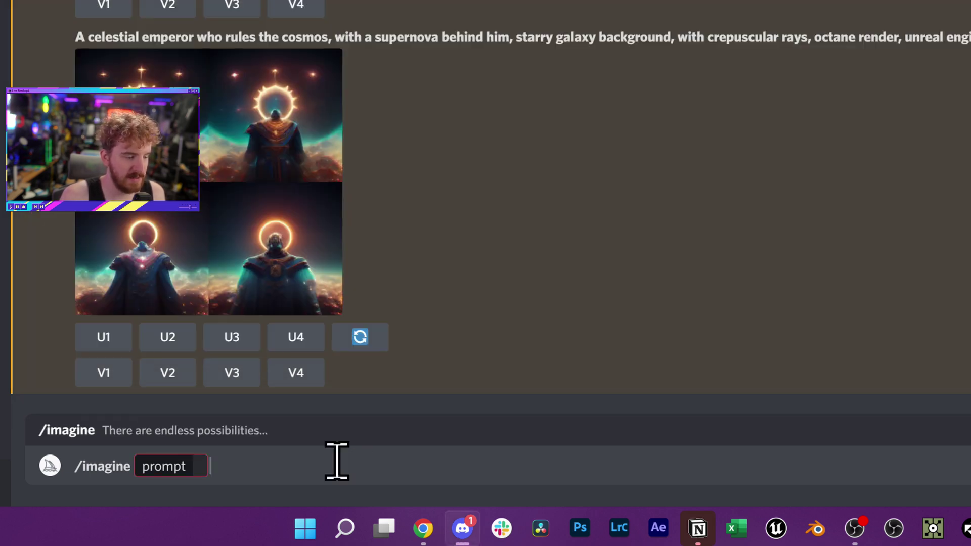
left_click(399, 473)
type("a space emperor")
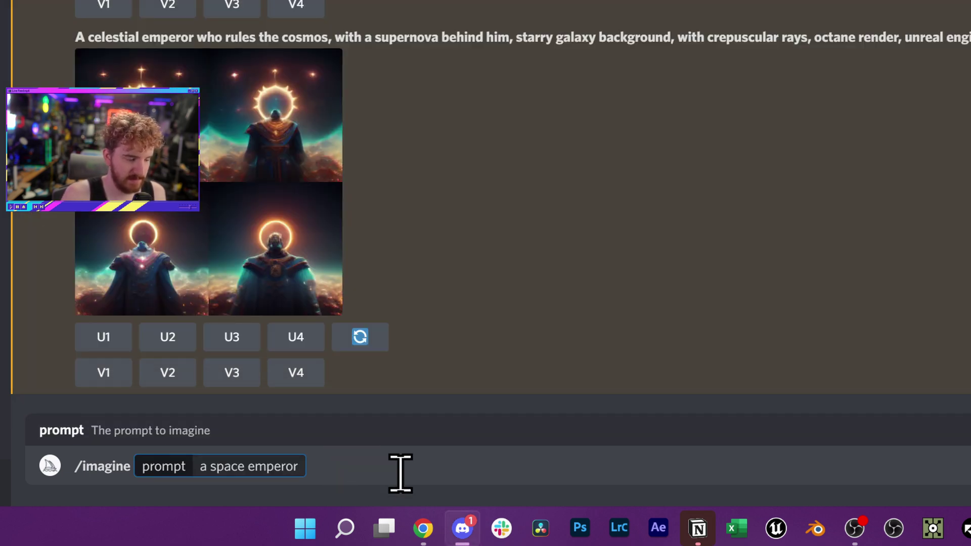
type(",")
Step: Add the notes' second answer, "ruling the cosmos, floating in a nebula, in outer space, with a supernova behind him", to the /imagine prompt
key("alt+Tab")
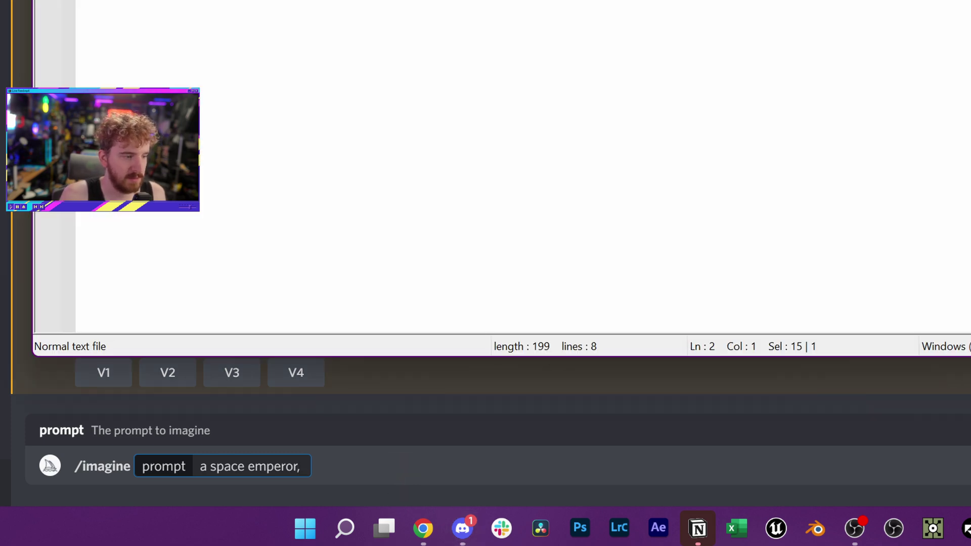
mouse_move(76, 3)
left_mouse_down()
mouse_move(354, 3)
mouse_move(75, 10)
left_mouse_up()
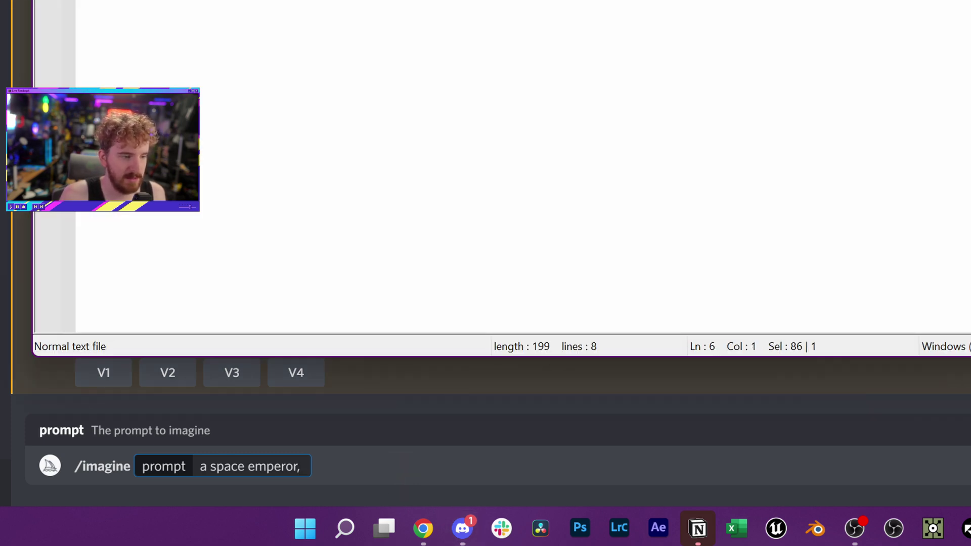
key("alt+Tab")
type("ruling the cosmos, floating in a nebula, in outer space, with a supernova behind him")
Step: Append the notes' render details, "hyperdetailed, octane render, with crepuscular rays", to the /imagine prompt after a comma and submit it
key("alt+Tab")
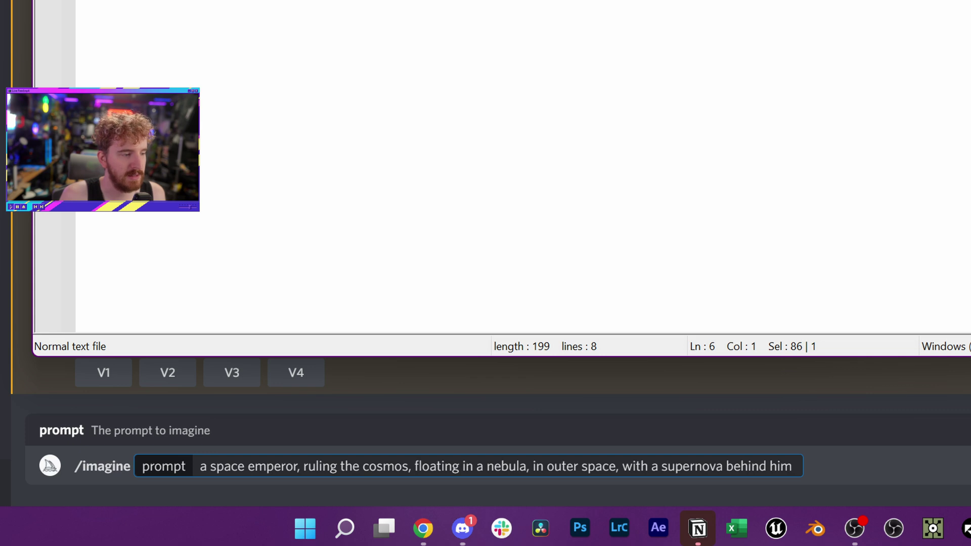
left_click_drag(76, 1, 334, 1)
key("alt+Tab")
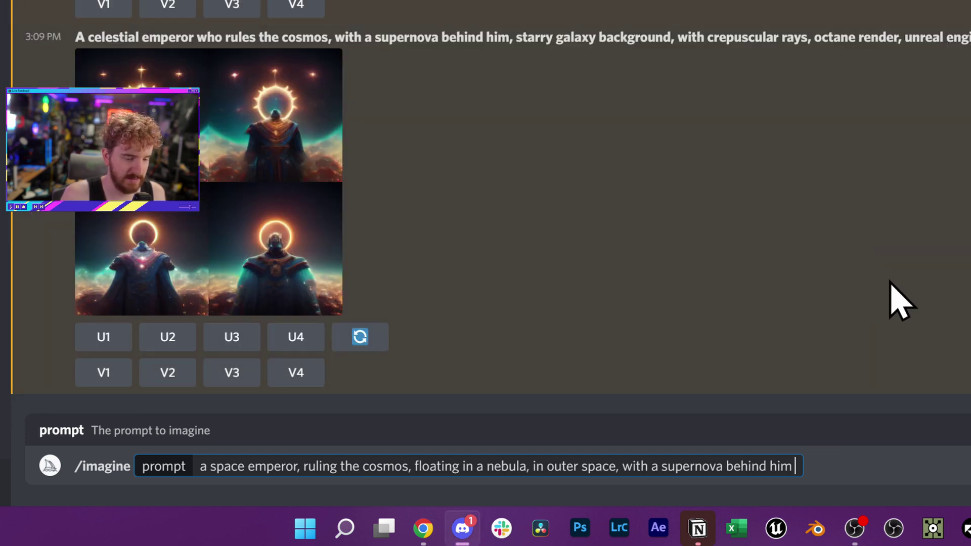
key("ctrl+v")
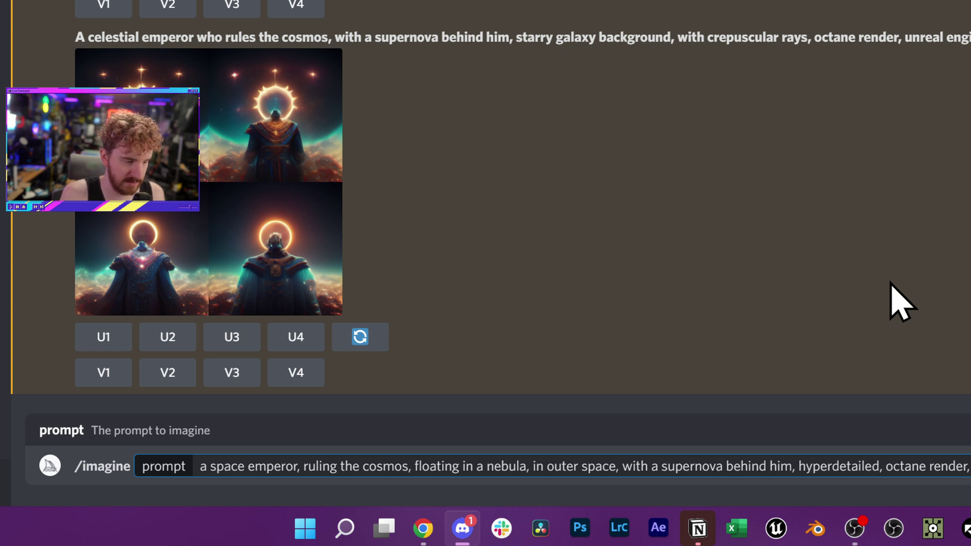
key("Return")
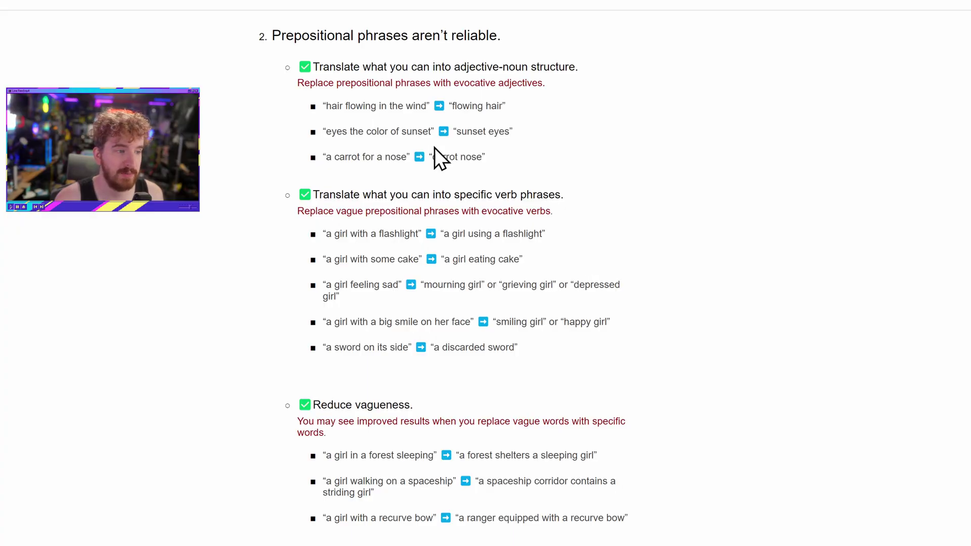
Step: Examine the prompt guide's examples for replacing prepositional phrases, reducing vagueness and reversing the order of details
left_click_drag(331, 106, 502, 106)
left_click_drag(342, 131, 397, 141)
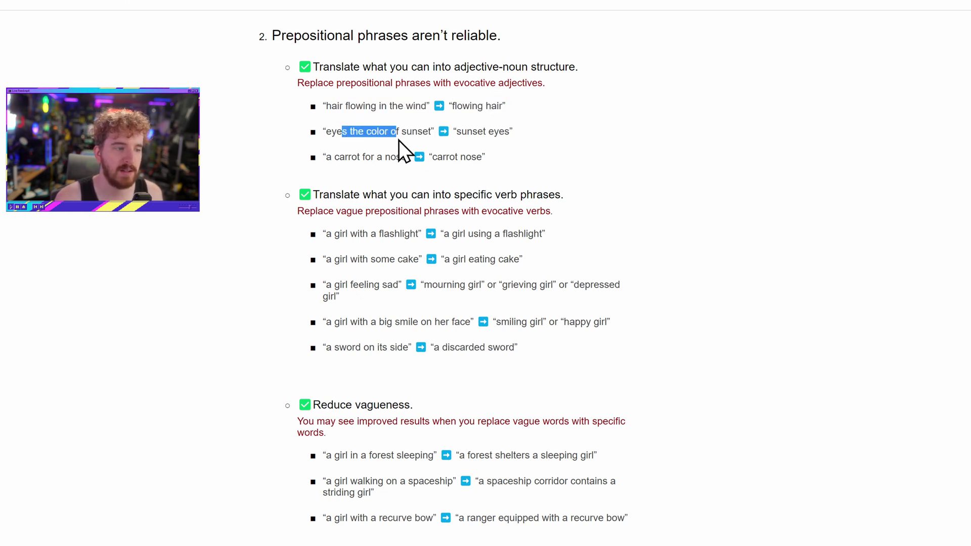
left_click_drag(467, 133, 499, 133)
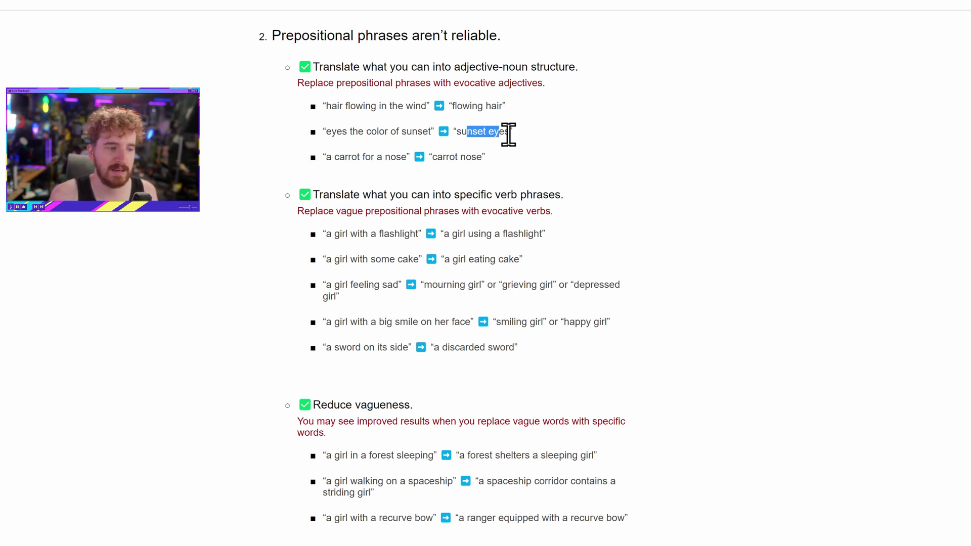
scroll(384, 222, "down", 2)
scroll(380, 229, "up", 1)
scroll(380, 228, "down", 1)
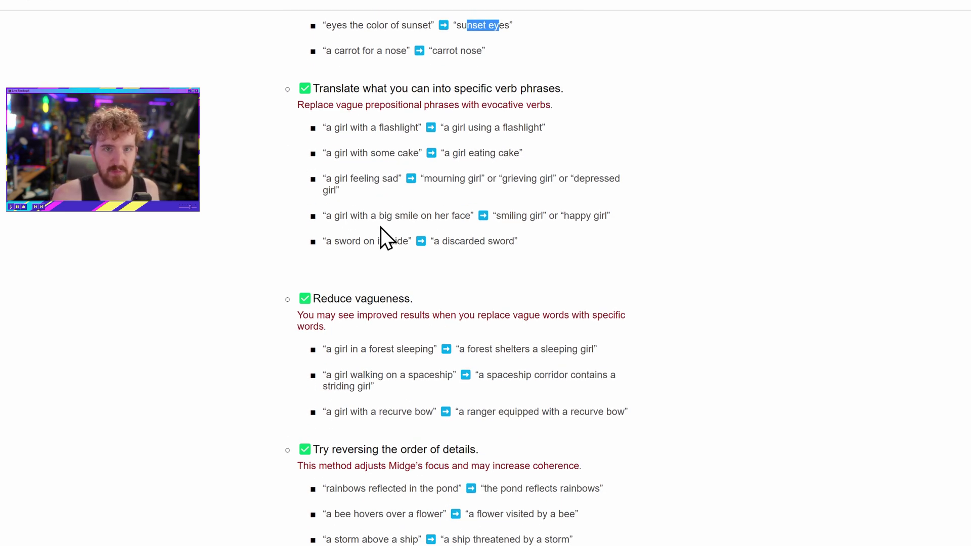
scroll(569, 396, "down", 3)
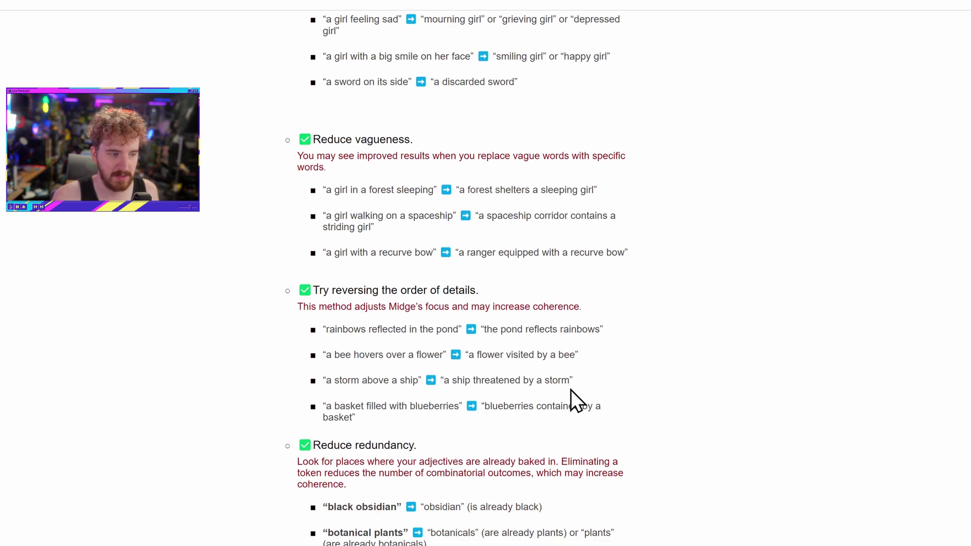
Step: Return to Discord and review the generated space emperor images, checking the prompt's phrases "floating in a nebula" and "with a supernova behind him"
key("alt+Tab")
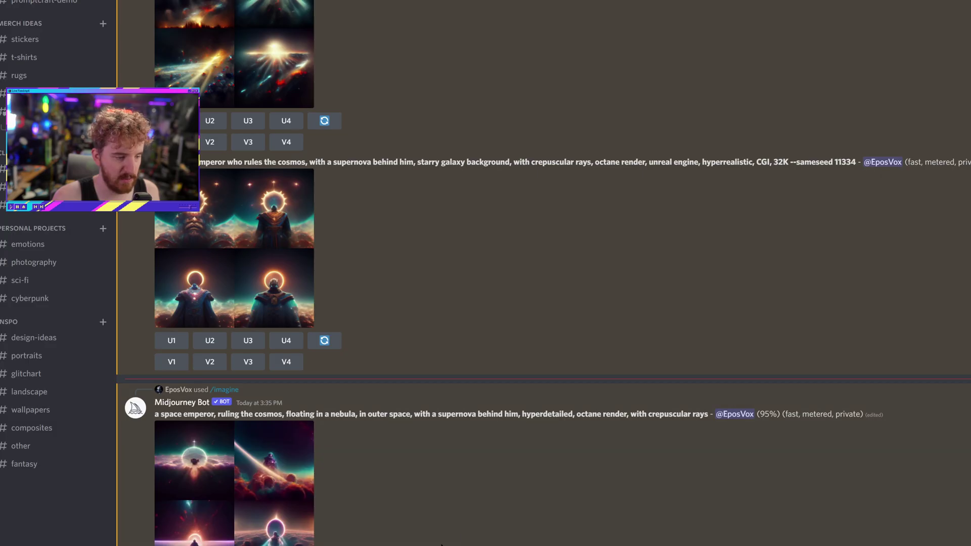
scroll(456, 451, "down", 1)
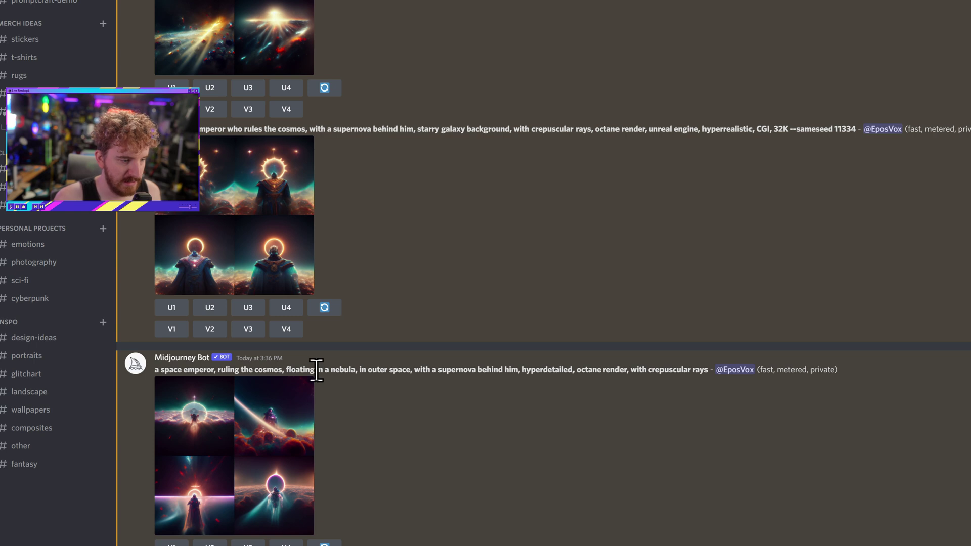
left_click_drag(285, 369, 330, 369)
left_click(414, 374)
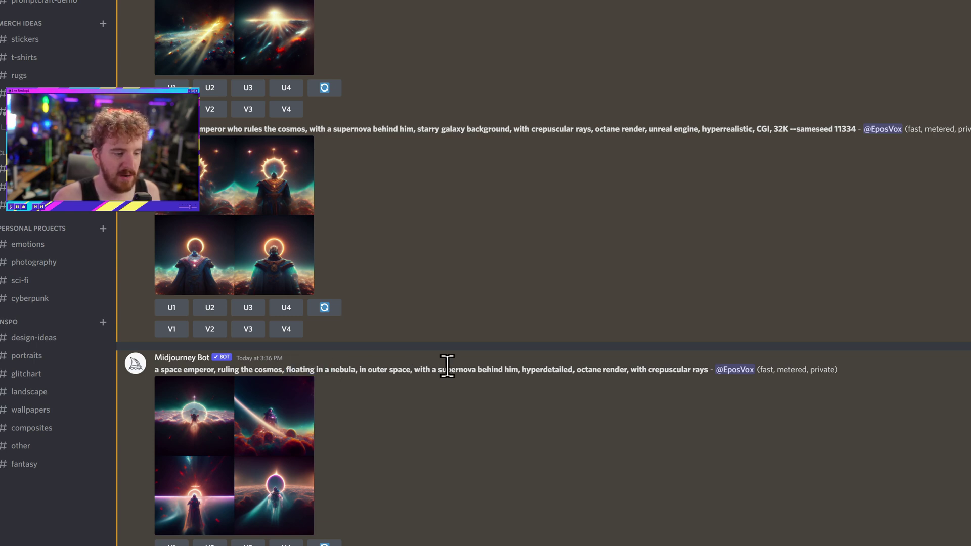
left_click_drag(413, 369, 521, 369)
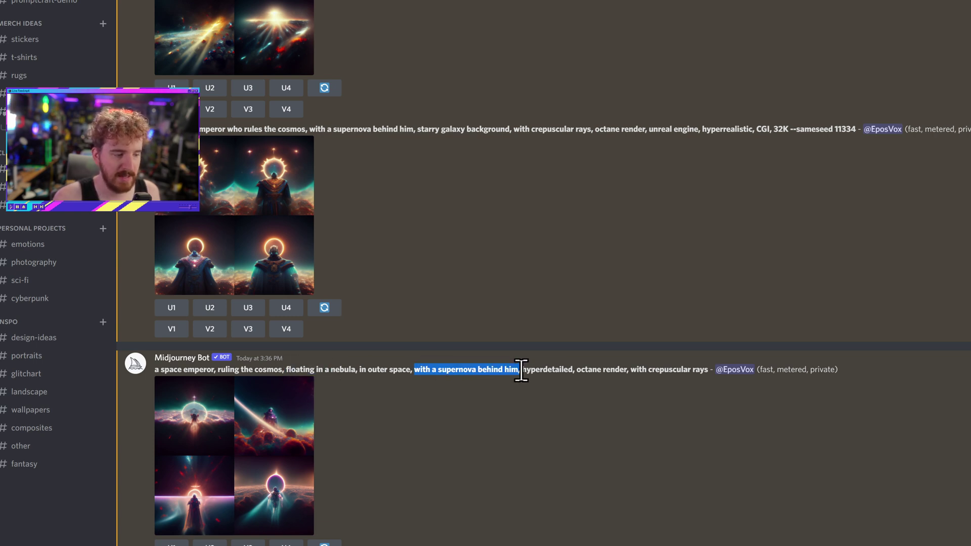
left_click(521, 369)
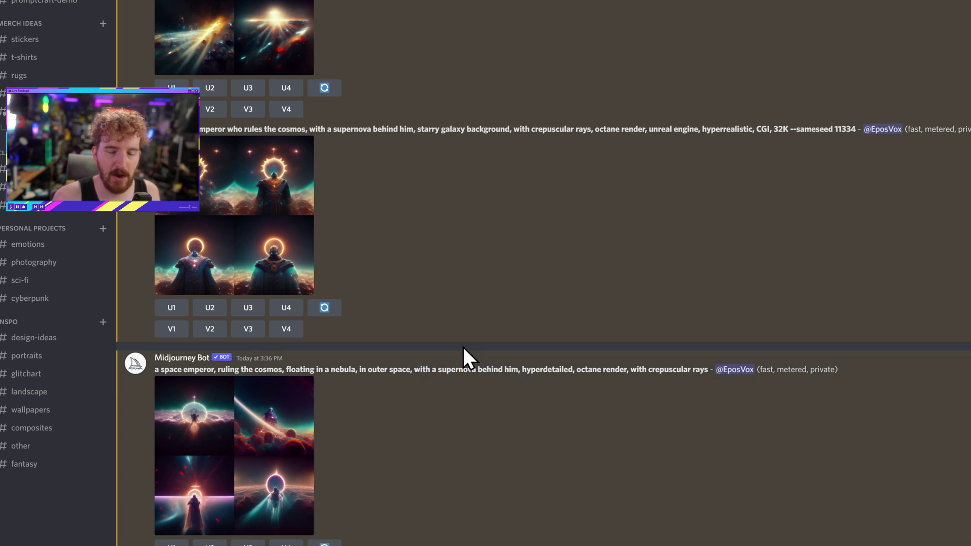
Step: Reuse the space emperor prompt in a new /imagine command, reducing its nebula and supernova phrases to "floating in front of a supernova"
left_click_drag(710, 369, 186, 366)
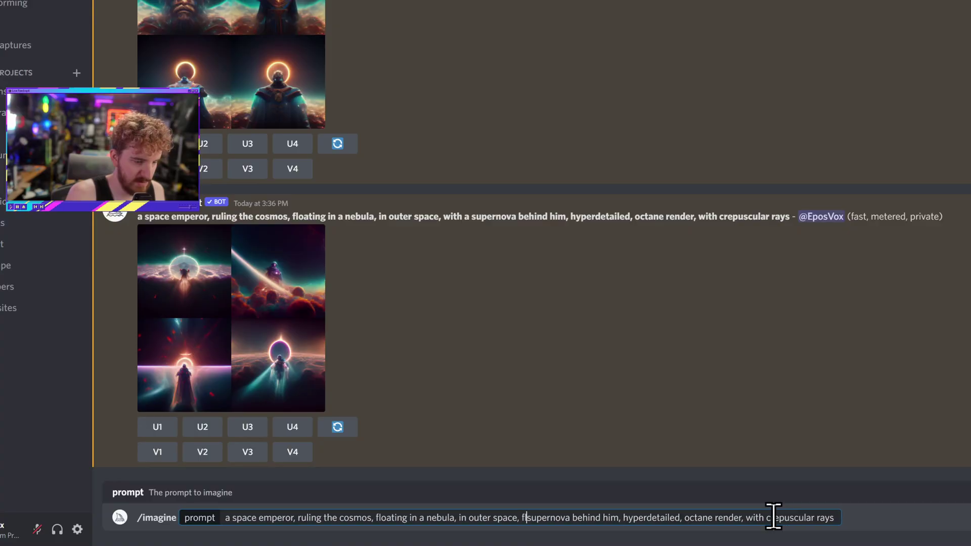
type("floating in front of ")
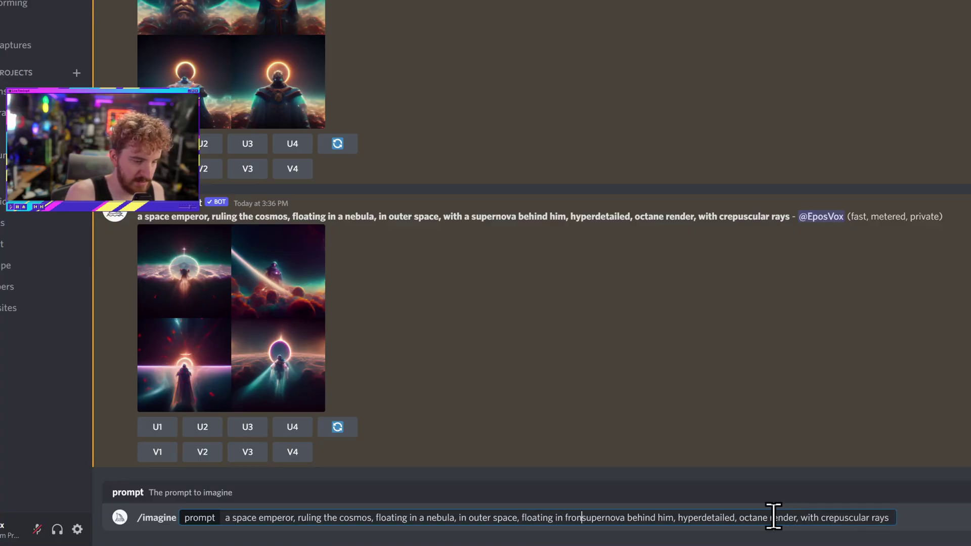
type("a")
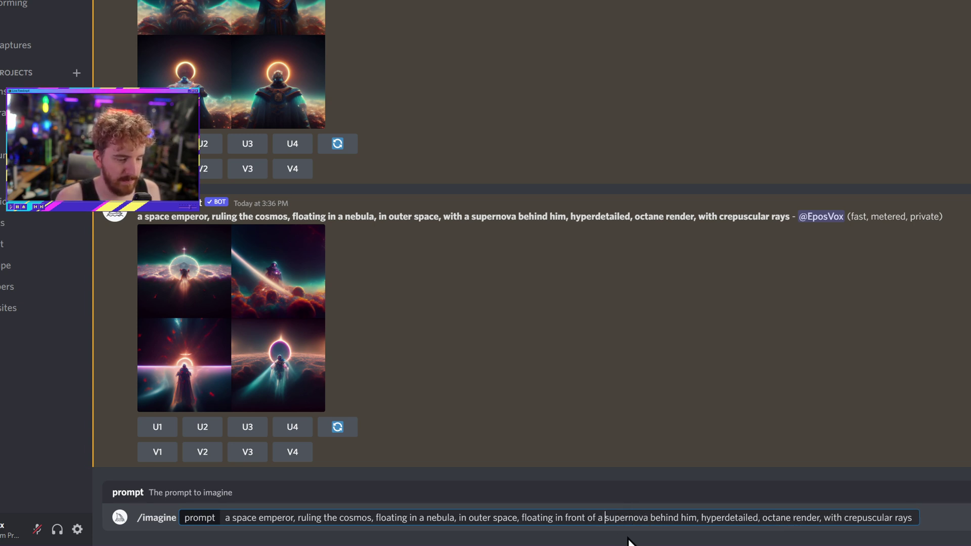
left_click_drag(649, 515, 691, 512)
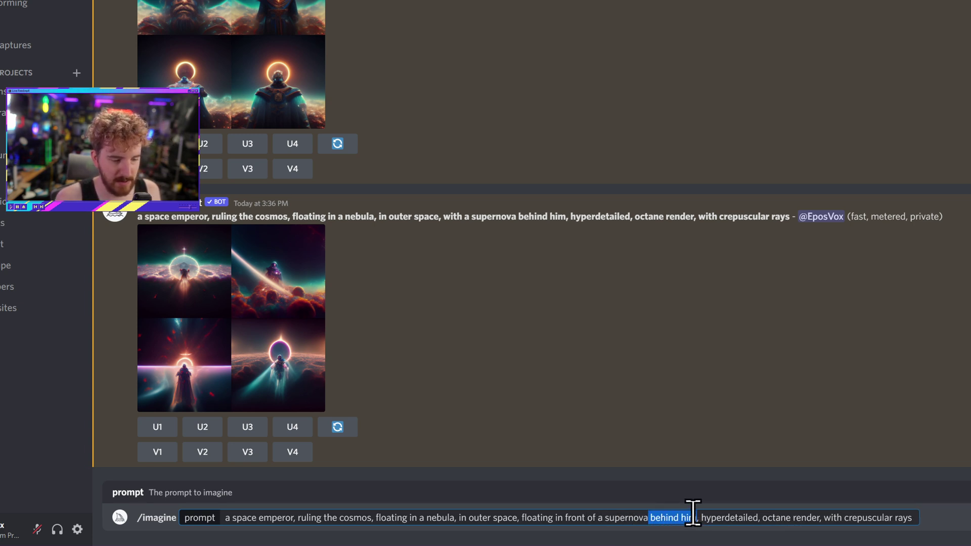
key("BackSpace")
key("BackSpace")
left_click_drag(377, 516, 459, 518)
key("BackSpace")
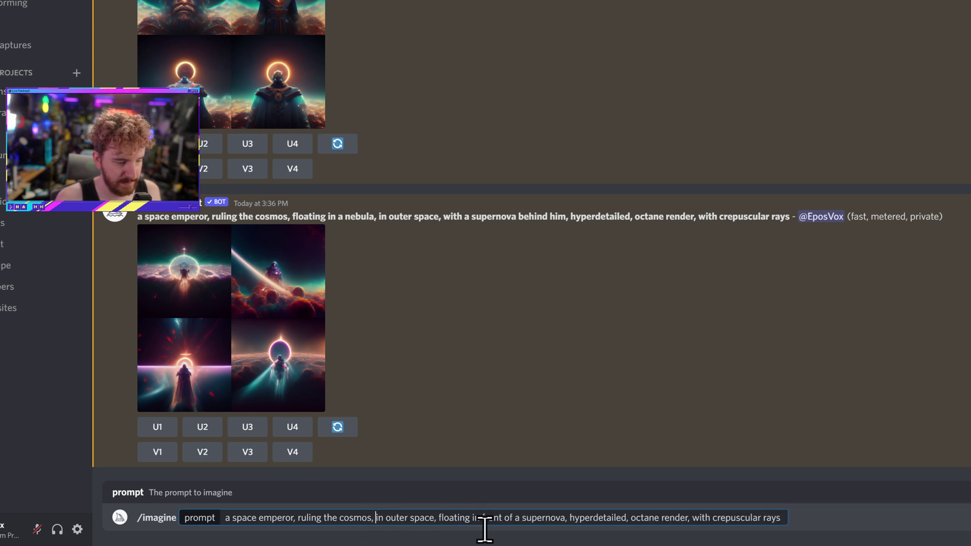
Step: Move "in outer space" directly after "supernova" in the prompt and submit it
left_click(432, 515, "shift")
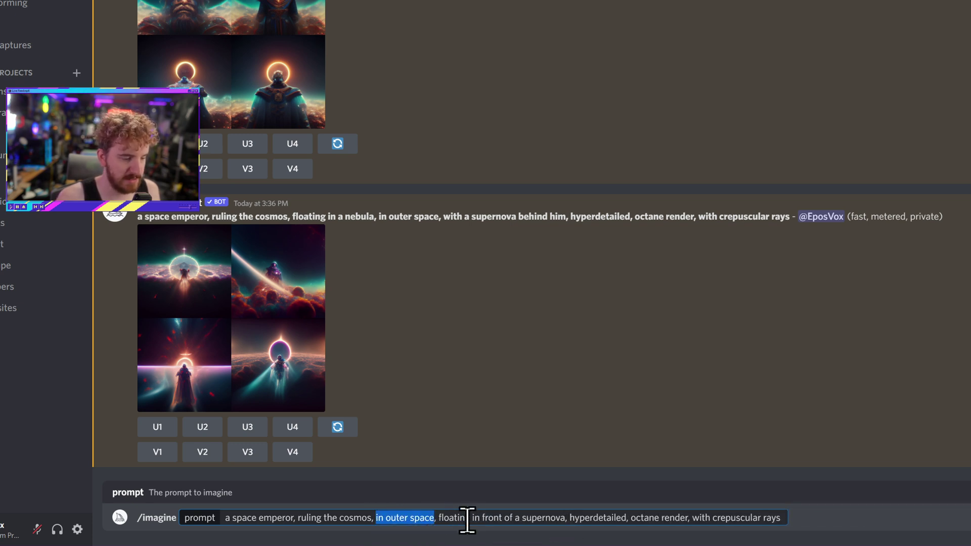
key("BackSpace")
key("Delete")
key("Delete")
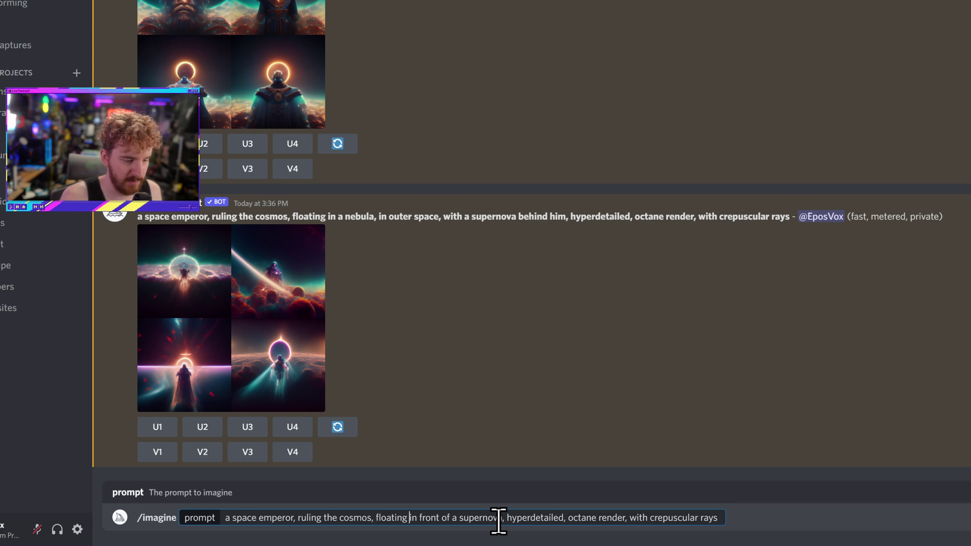
type("in outer space,")
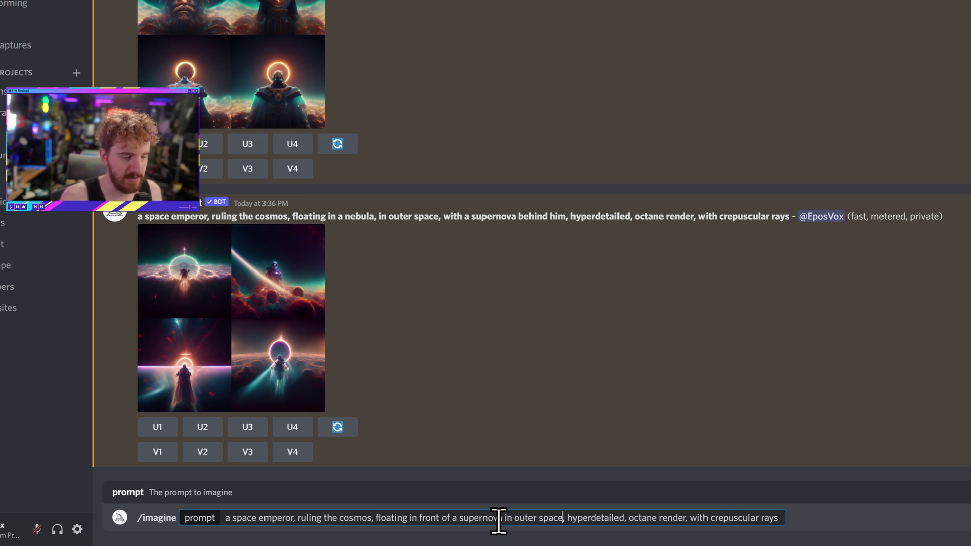
key("Return")
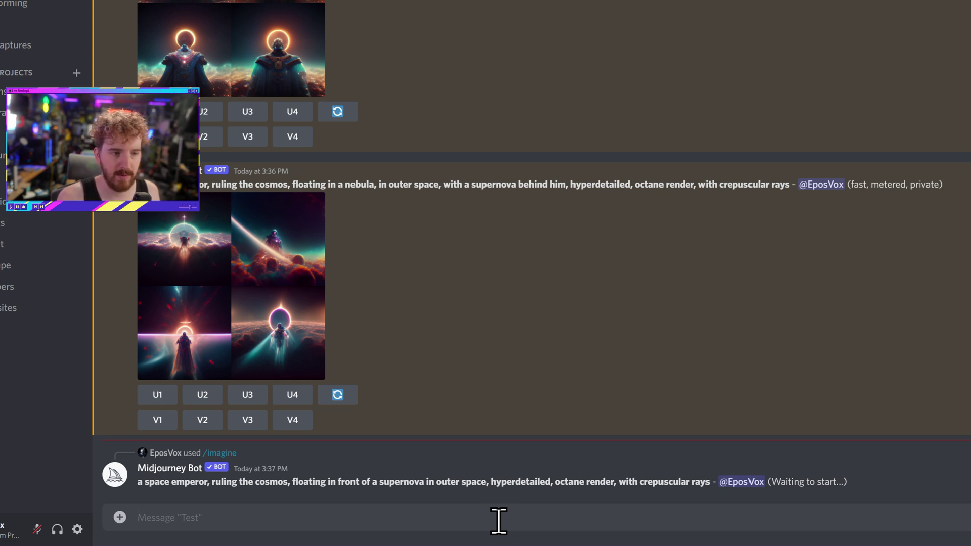
Step: Read the Midjourney documentation's text-prompt advice on asking for a specific composition, such as a portrait or an ultrawide shot
key("alt+Tab")
key("alt+Tab")
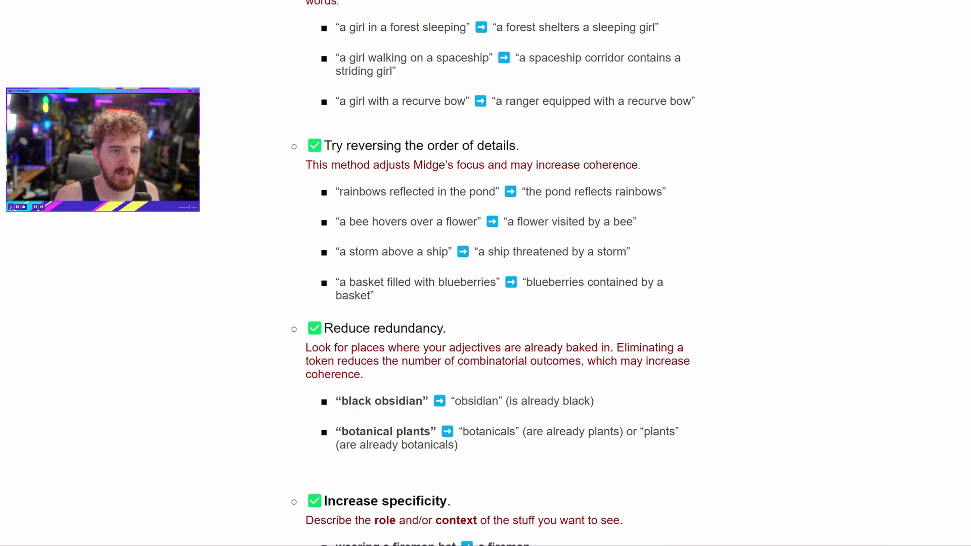
key("alt+Tab")
scroll(745, 84, "up", 10)
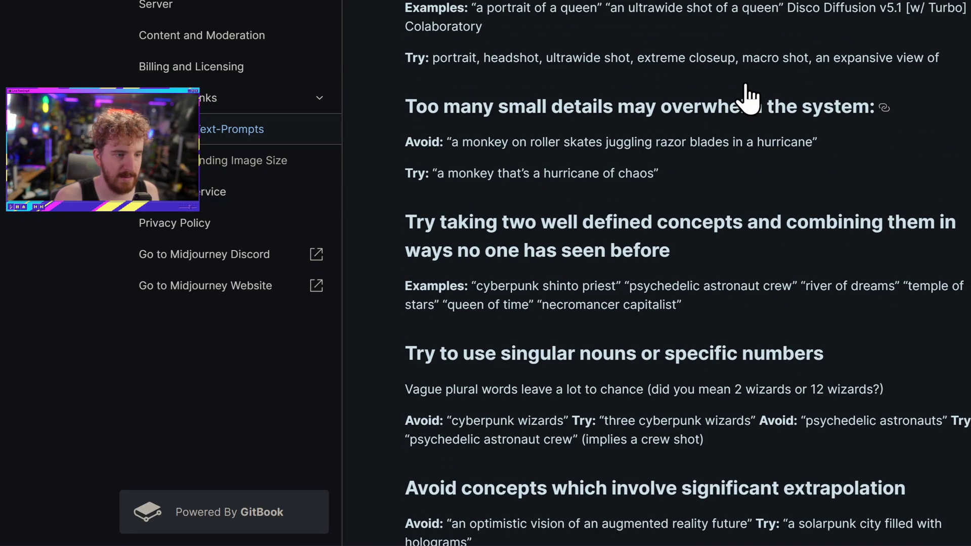
scroll(748, 97, "down", 4)
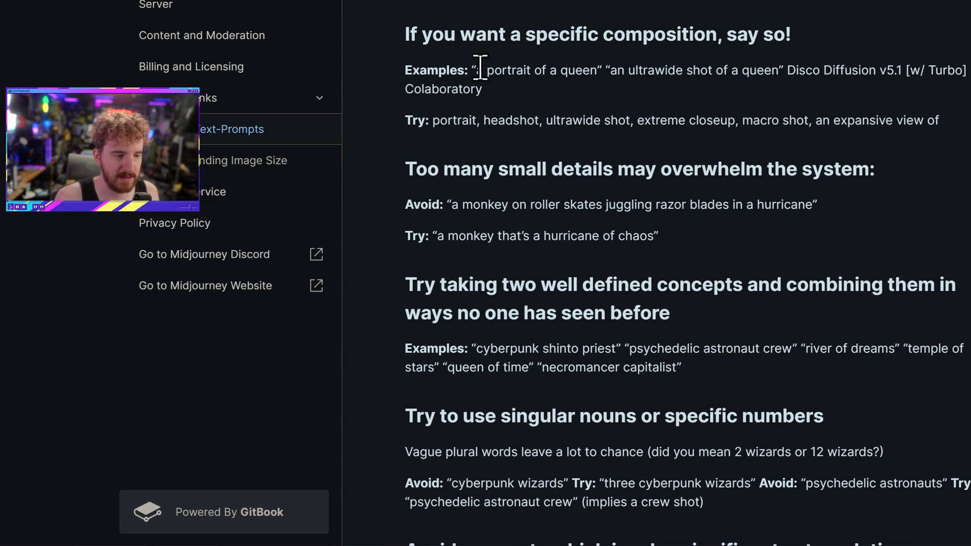
left_click_drag(480, 68, 663, 70)
left_click(627, 71)
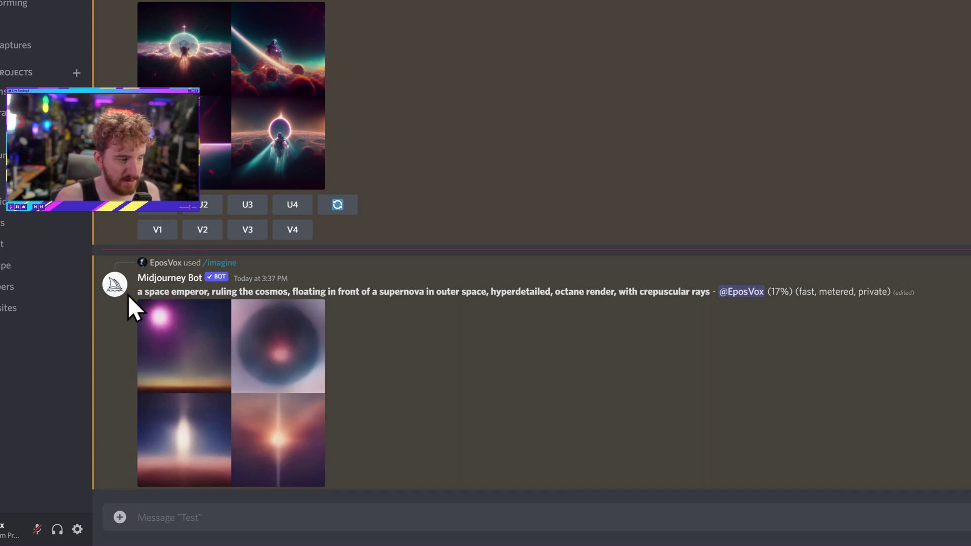
Step: Reuse the latest space emperor prompt in a new /imagine command, changing its opening to "a portrait of a space emperor", and submit it
left_click_drag(134, 293, 713, 294)
key("ctrl+c")
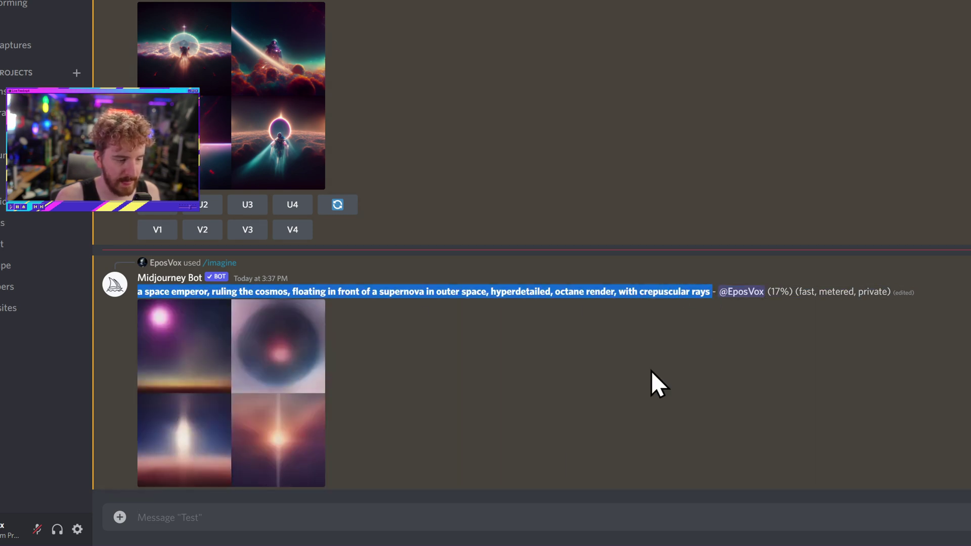
left_click(471, 516)
type("/")
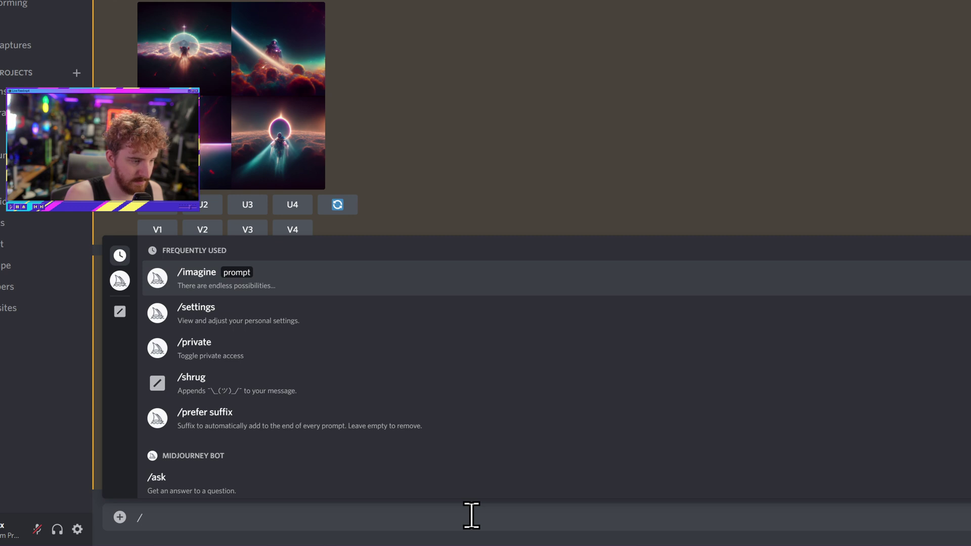
type("ima")
key("Tab")
key("ctrl+v")
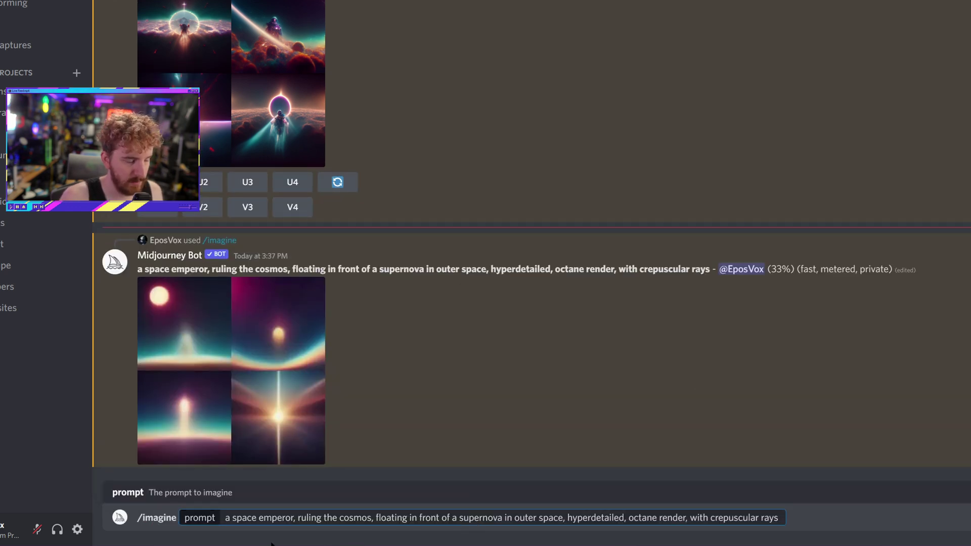
left_click(230, 516)
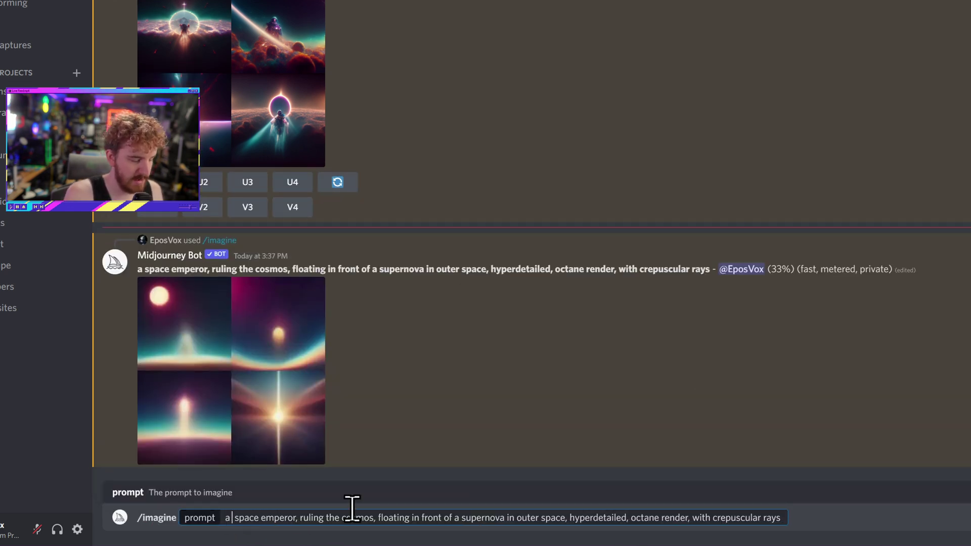
type("portrait of a")
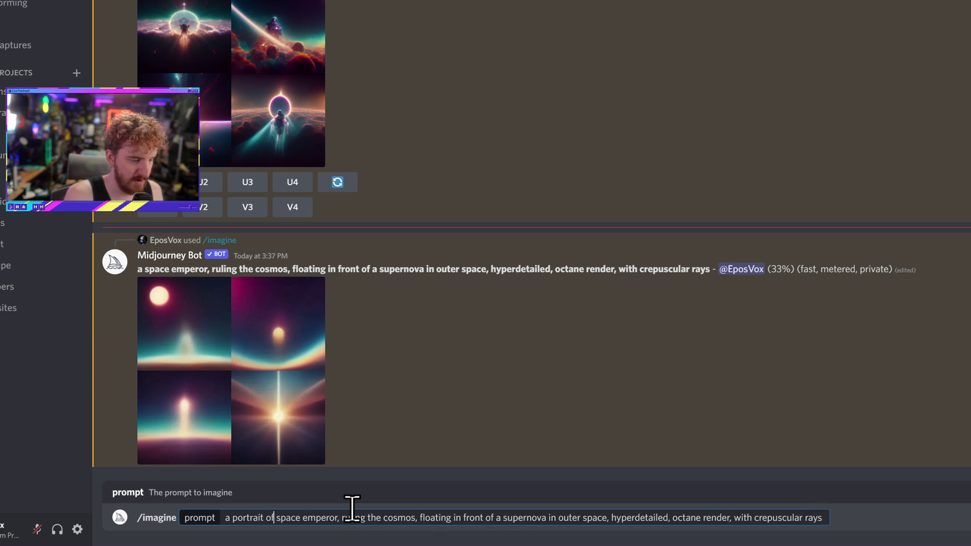
key("Return")
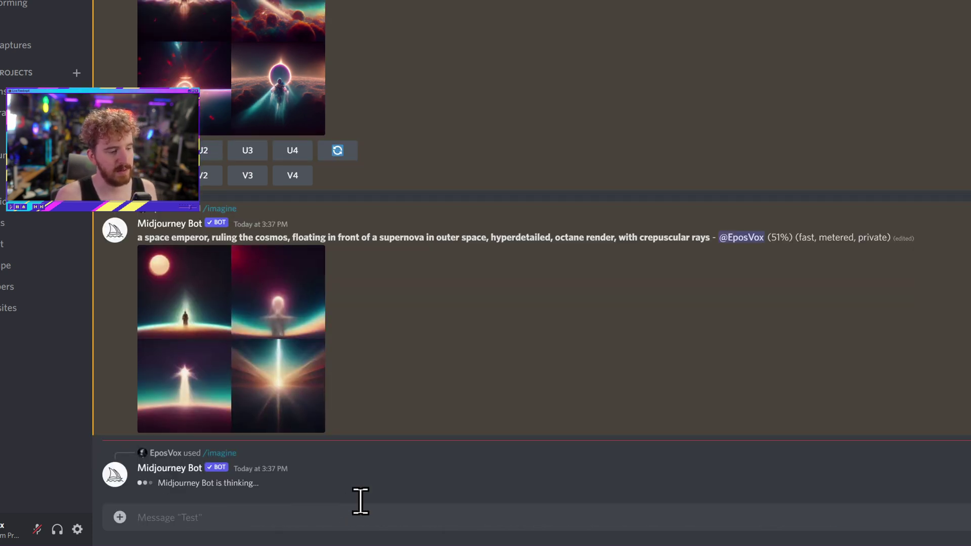
Step: Enlarge and compare the generated image grids for the earlier space emperor prompts and the portrait version
left_click(277, 3)
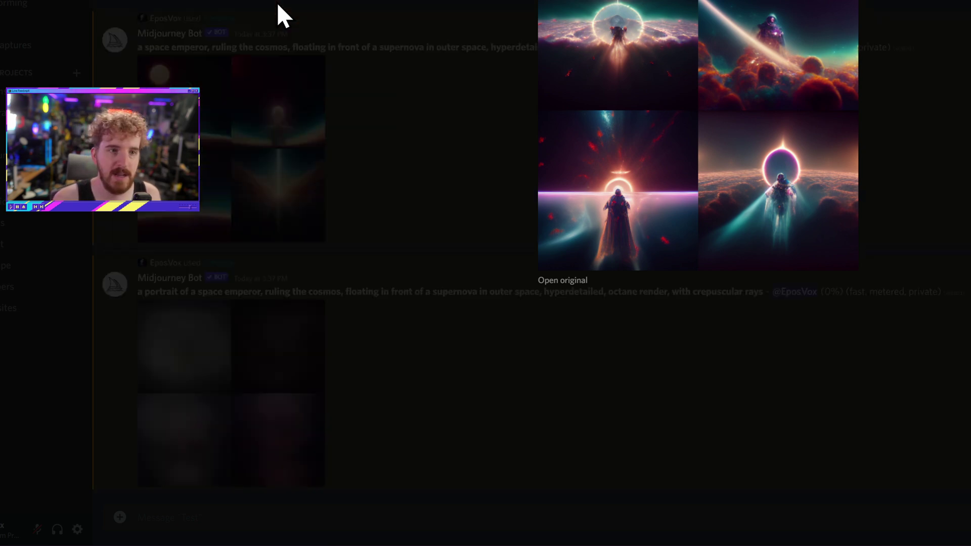
left_click(408, 233)
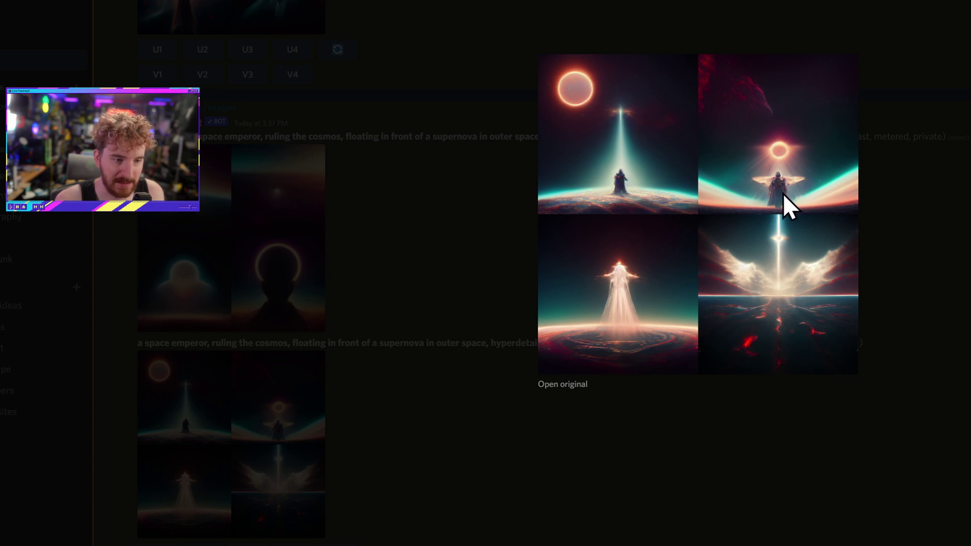
left_click(280, 418)
left_click(281, 418)
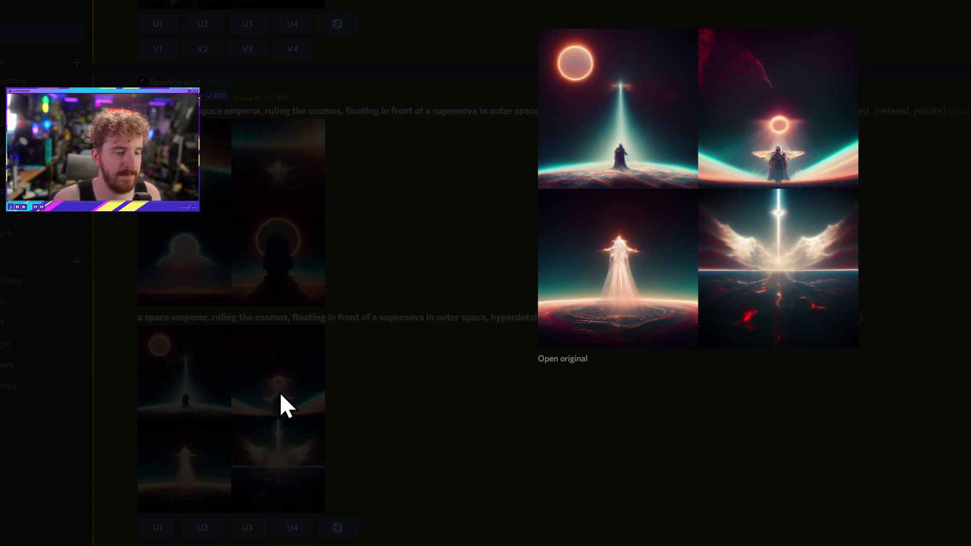
left_click(280, 393)
left_click(271, 202)
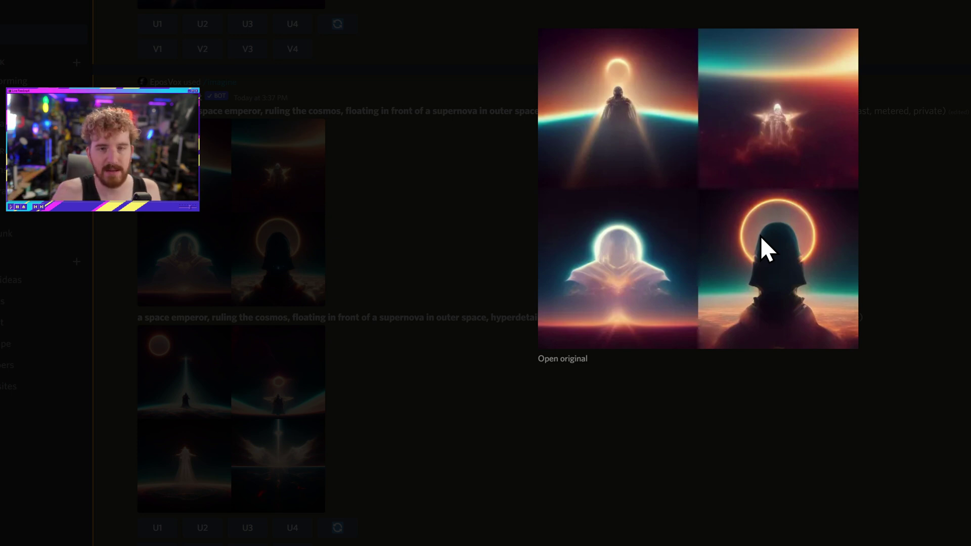
left_click(444, 177)
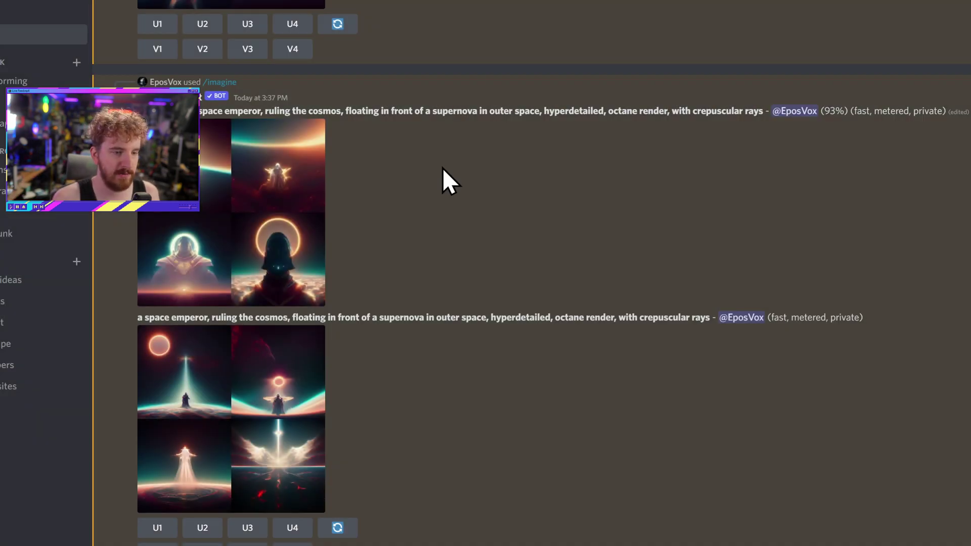
left_click(282, 193)
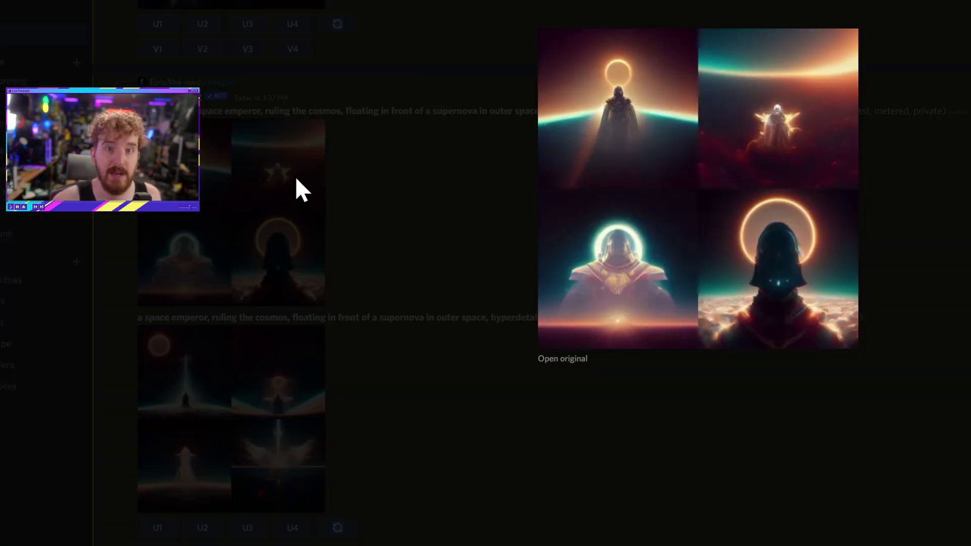
left_click(407, 151)
left_click(317, 365)
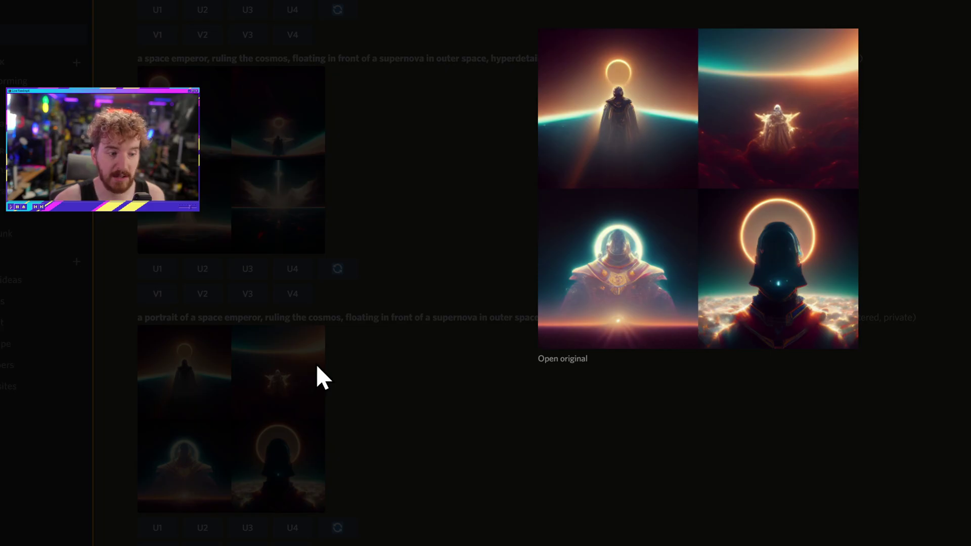
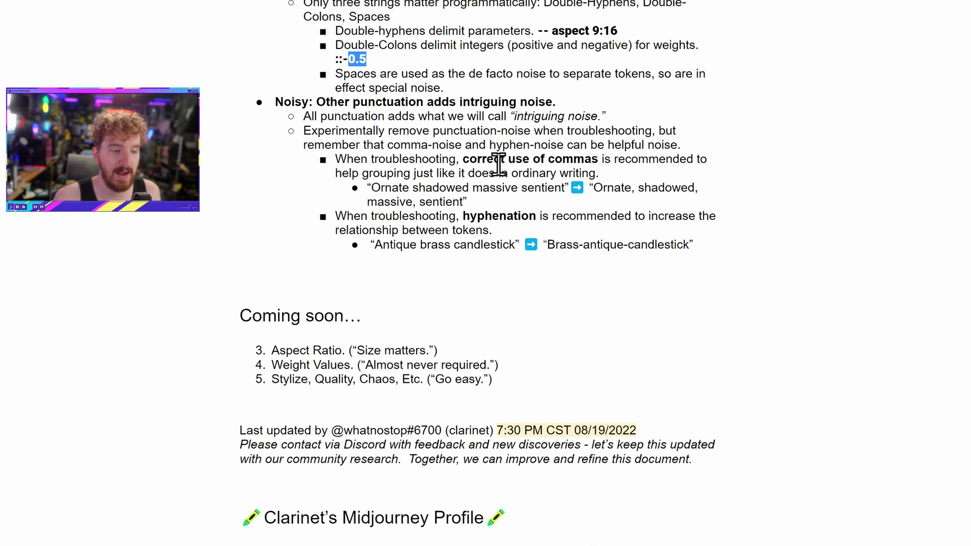
Step: Read the troubleshooting guide's examples of comma grouping and hyphenation, and examine the comma-separated phrases of the portrait prompt in Discord
left_click_drag(555, 245, 668, 243)
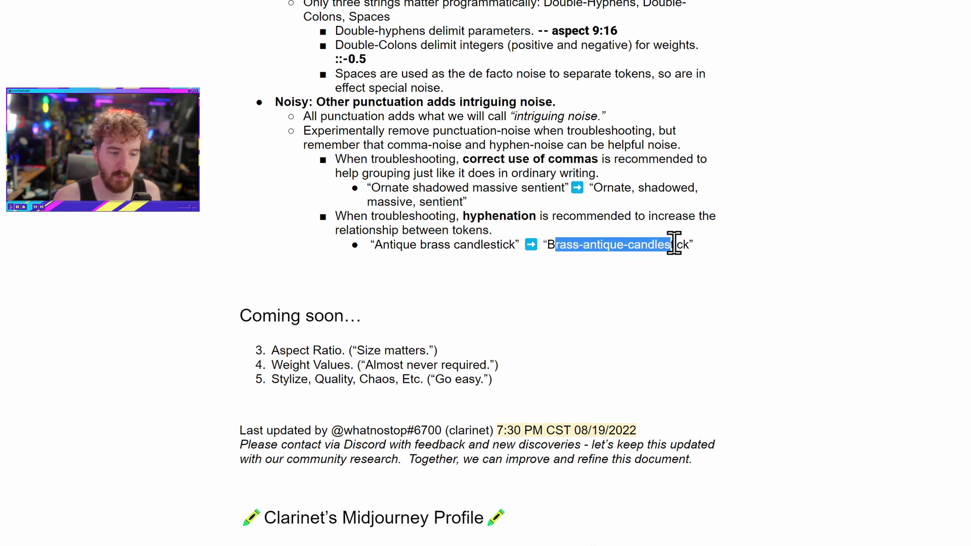
left_click(682, 242)
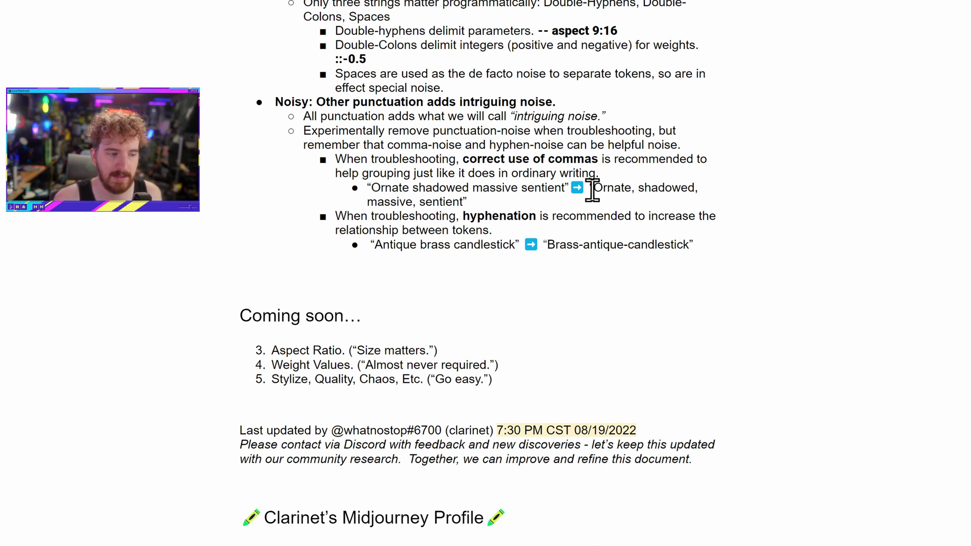
left_click_drag(374, 183, 565, 188)
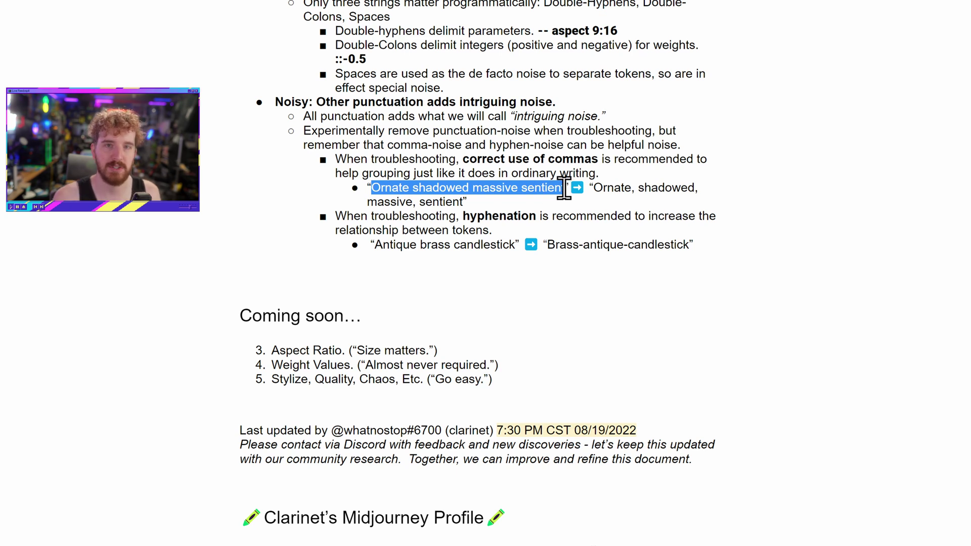
left_click_drag(564, 188, 687, 199)
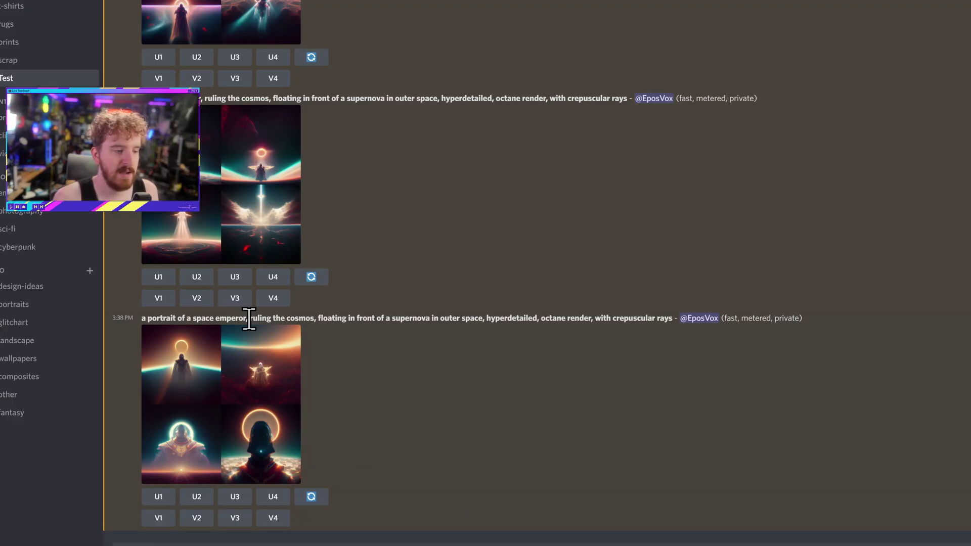
left_click_drag(249, 318, 579, 313)
left_click(591, 310)
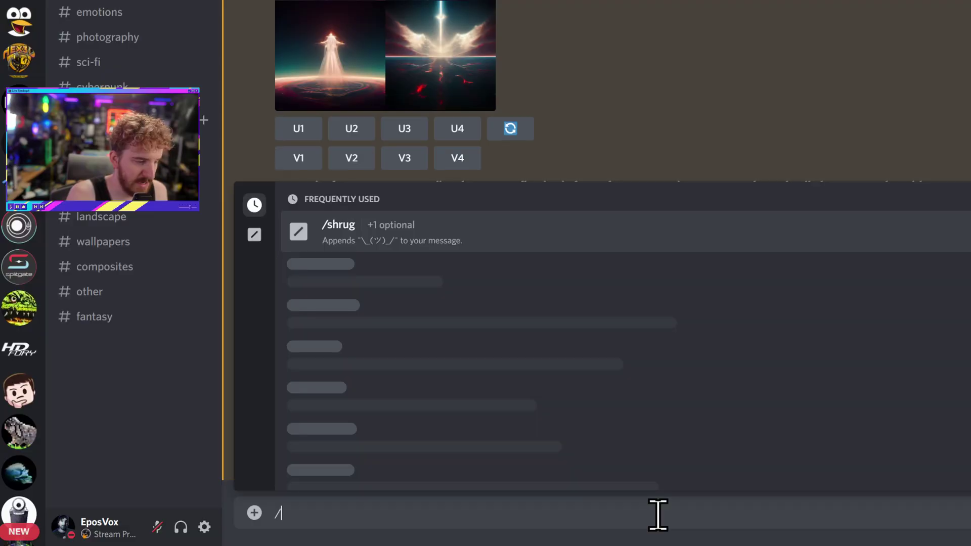
Step: Submit the space emperor prompt without "portrait of" in a new /imagine command, replacing the comma after "emperor" with the weight "::2"
type("imag")
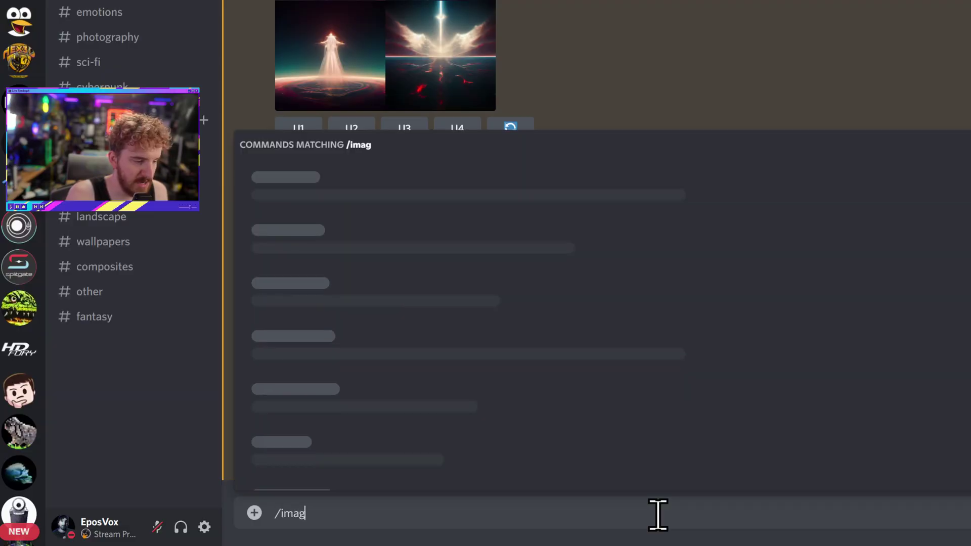
type("ine")
key("Tab")
key("ctrl+v")
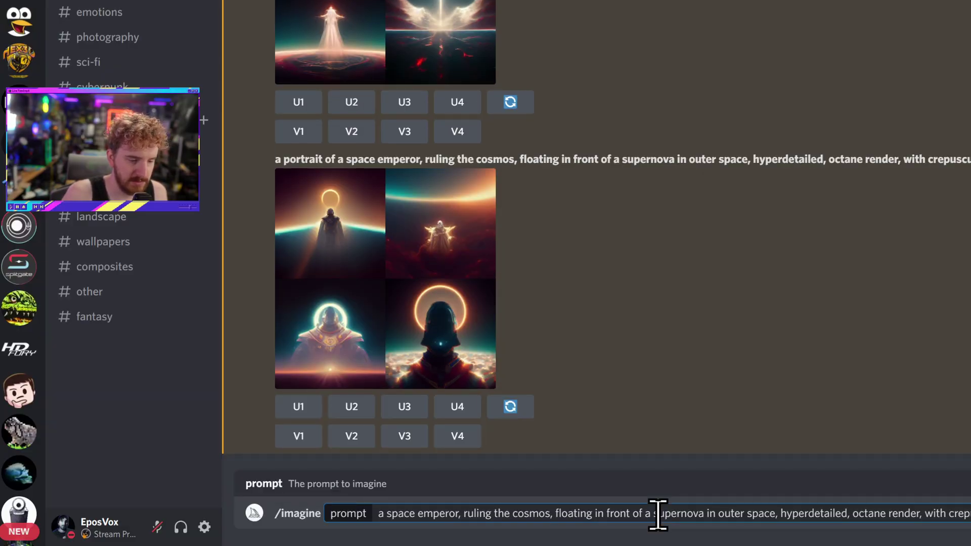
left_click(461, 513)
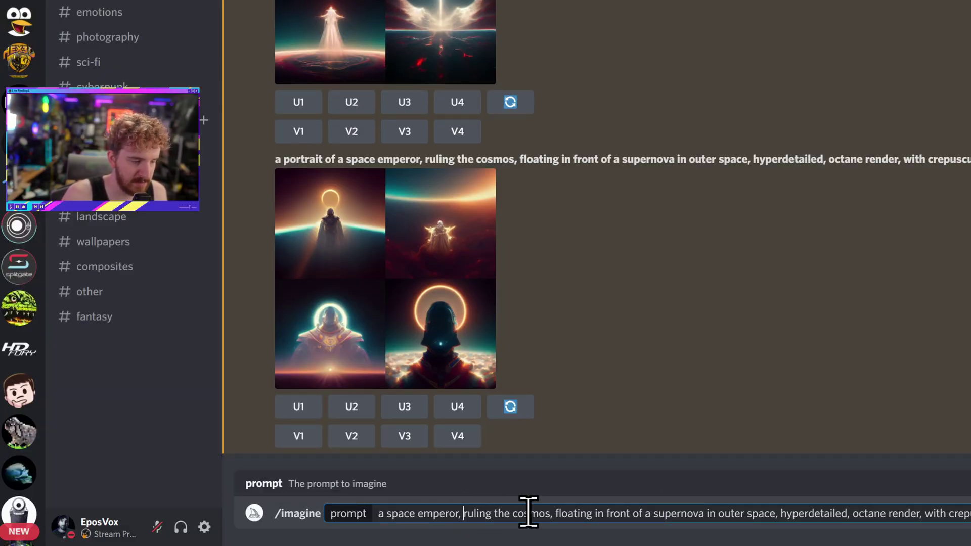
key("BackSpace")
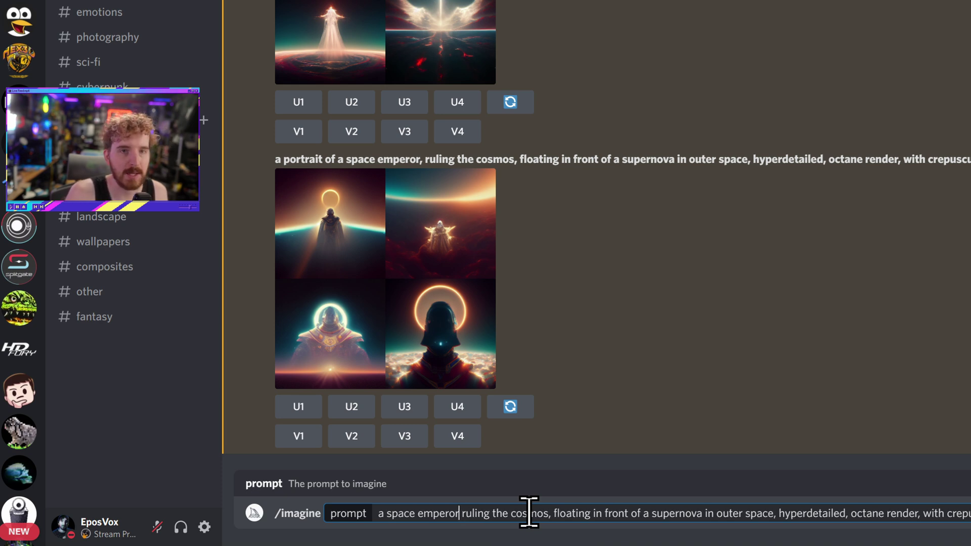
type("::")
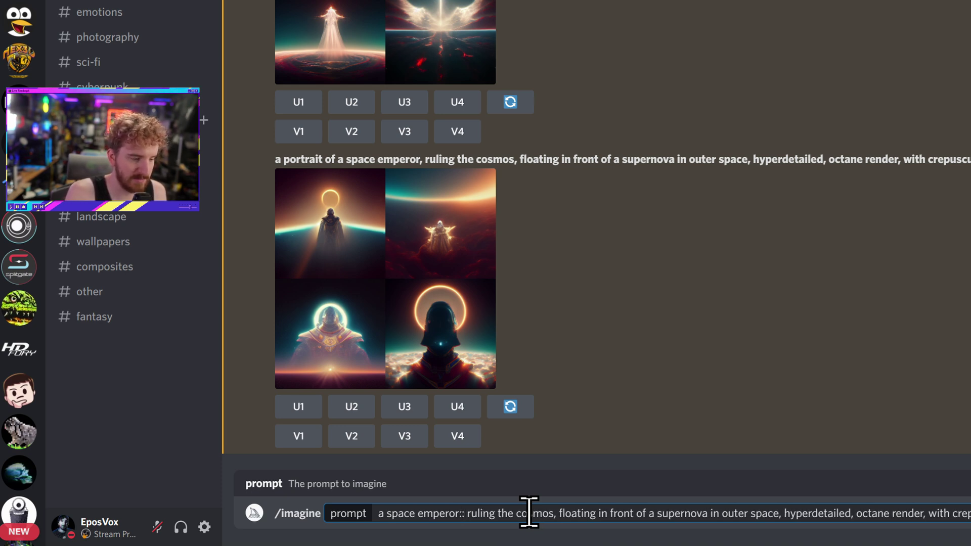
type("2")
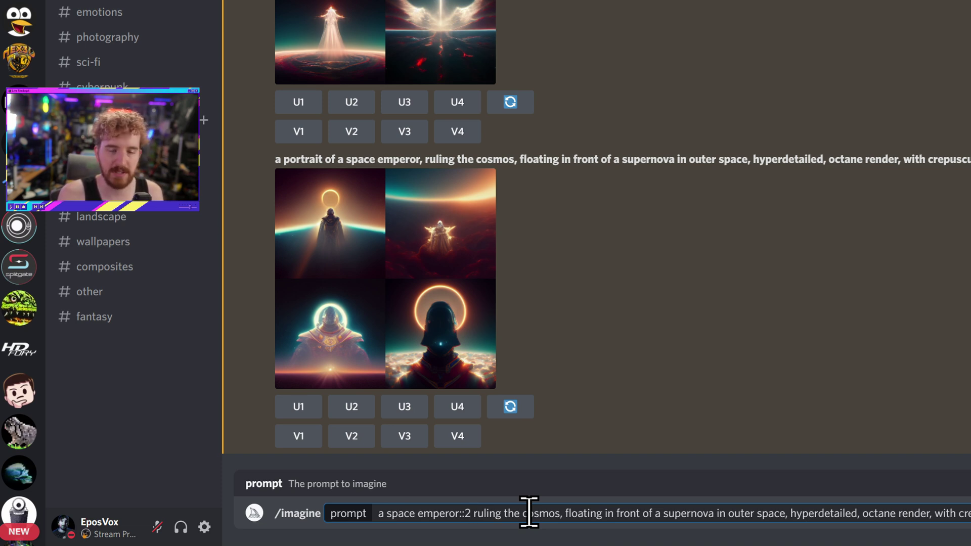
key("Return")
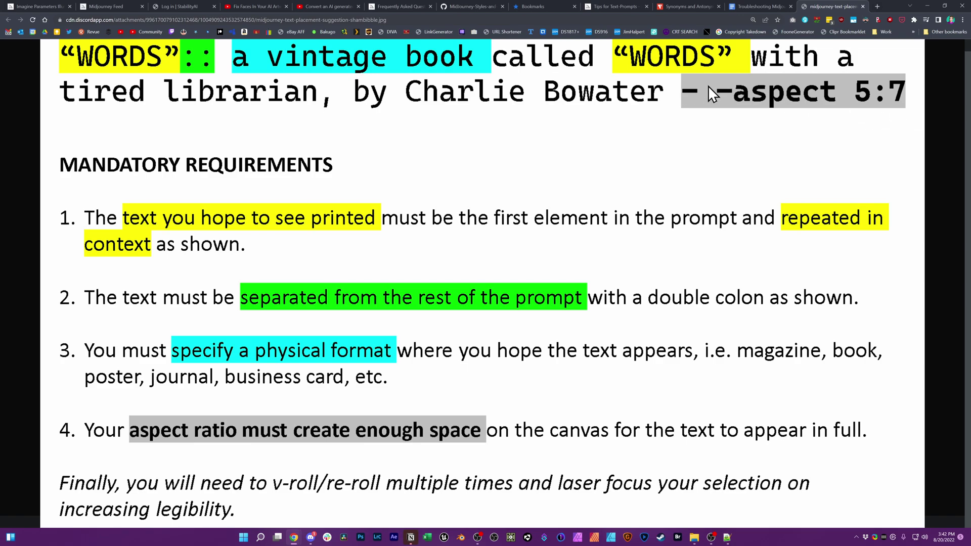
Step: Switch to Discord and write the /imagine prompt "SPACE":: the word "space" drawn in neon letters in front of a nebula in outer space
key("alt+Tab")
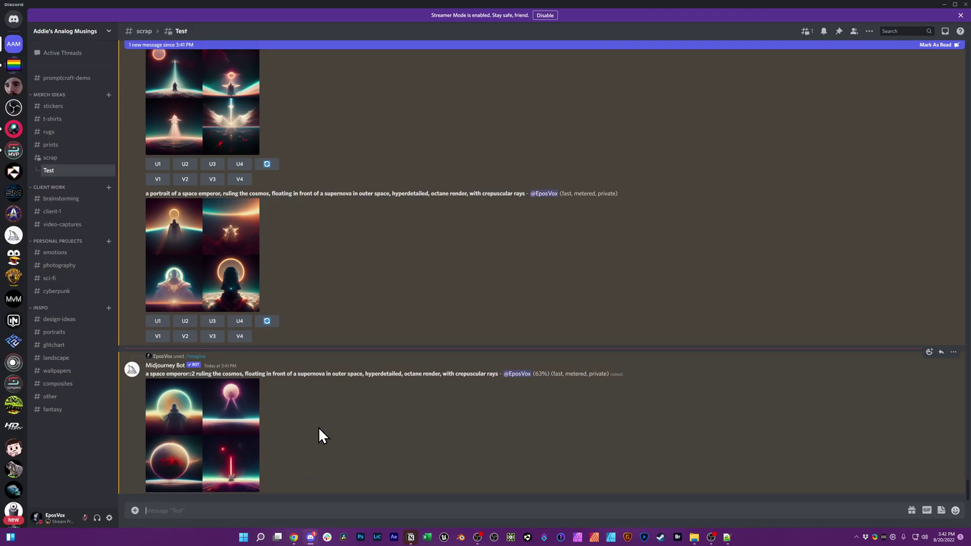
type("/im")
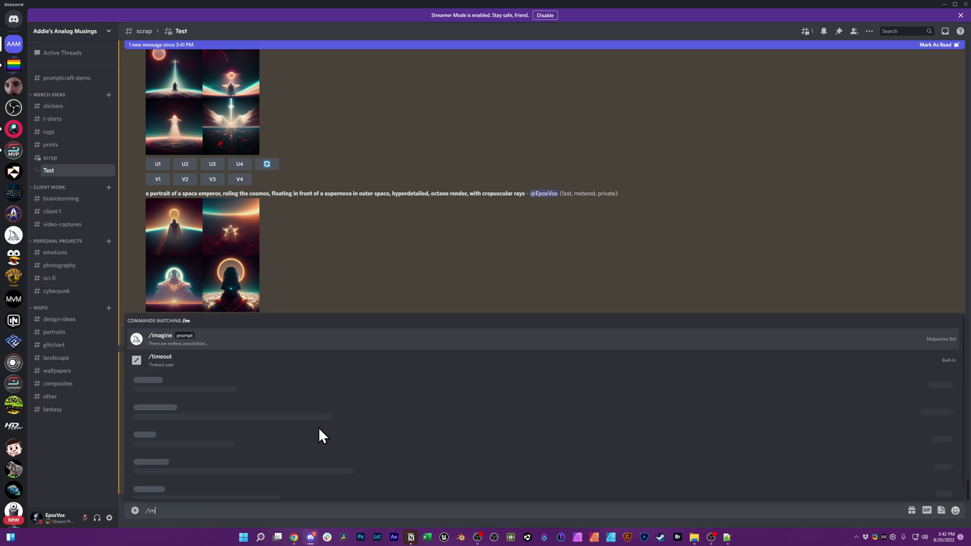
key("Tab")
type("\"SPACE\"::")
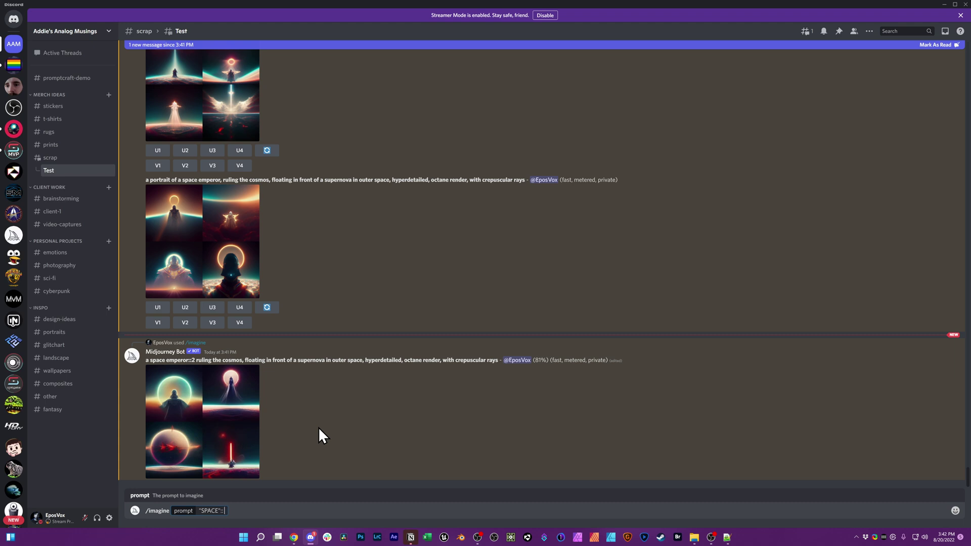
type(" the word \"space\" drawn in neon")
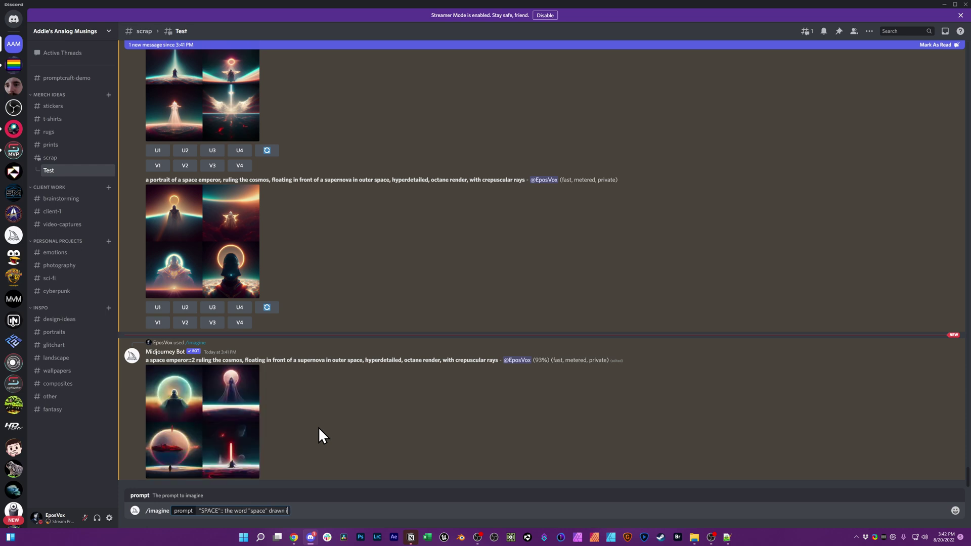
type(" letters in front of a nebula")
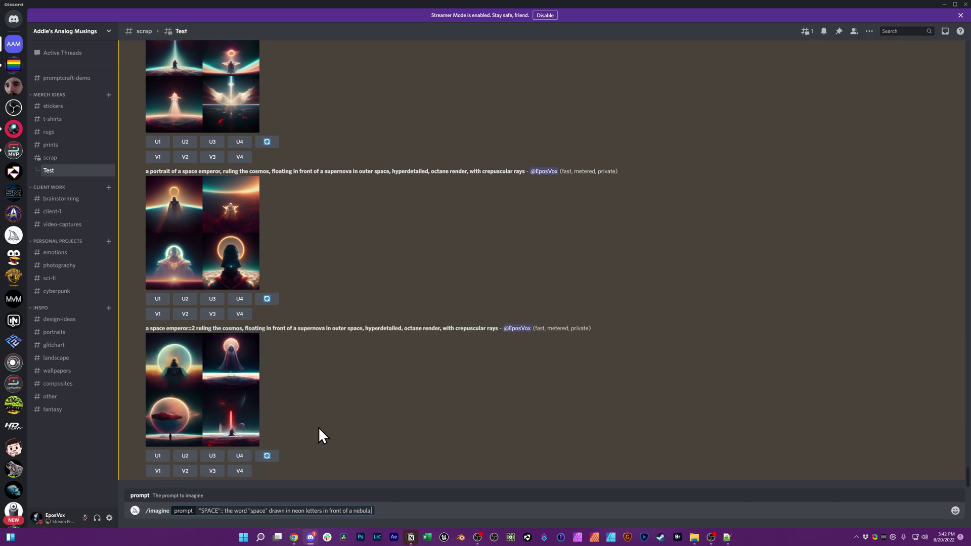
type(" in outer space")
Step: Capitalize the second quoted word as "SPACE", append ", octane render --ar 16:9" to the prompt, and submit it
key("BackSpace")
key("BackSpace")
key("BackSpace")
key("BackSpace")
key("Delete")
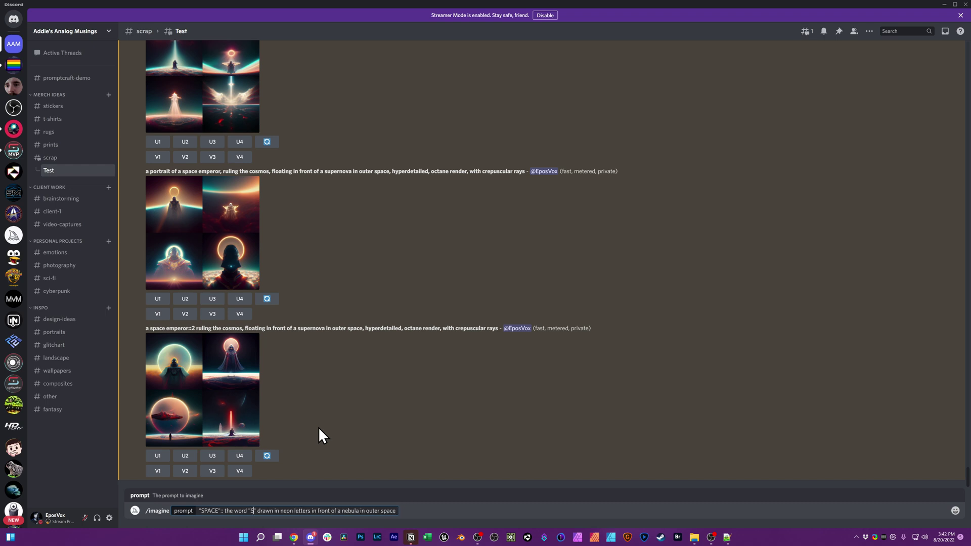
type("SPACE")
key("End")
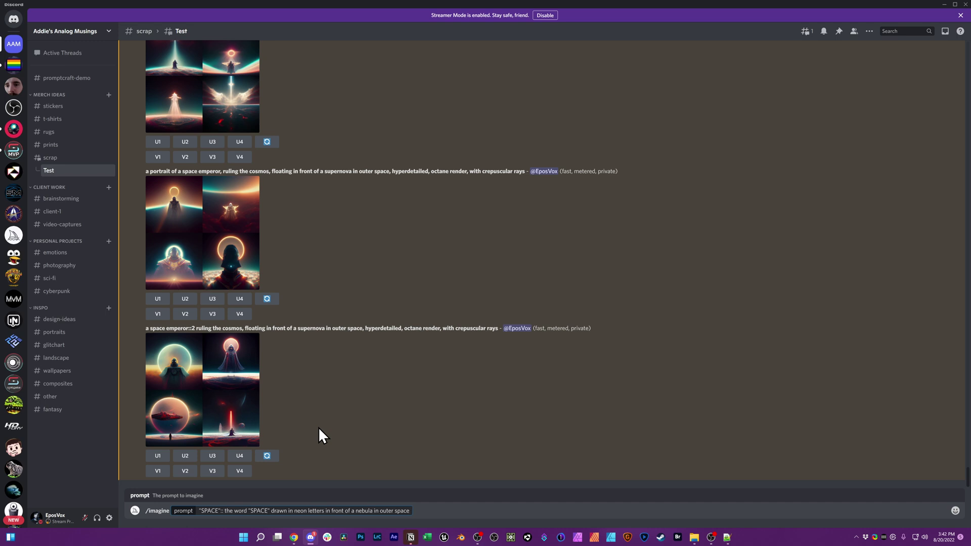
type(", octane render --ar 16:9")
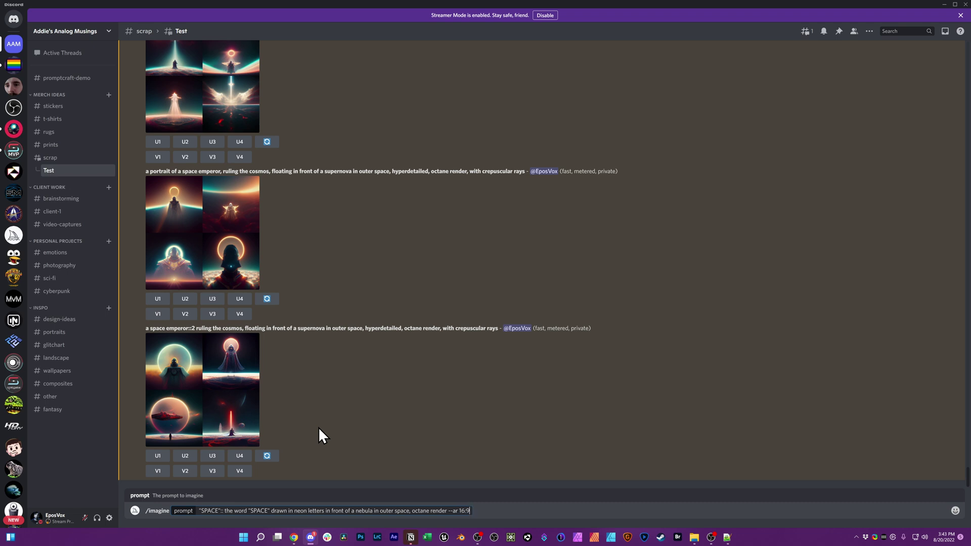
key("Return")
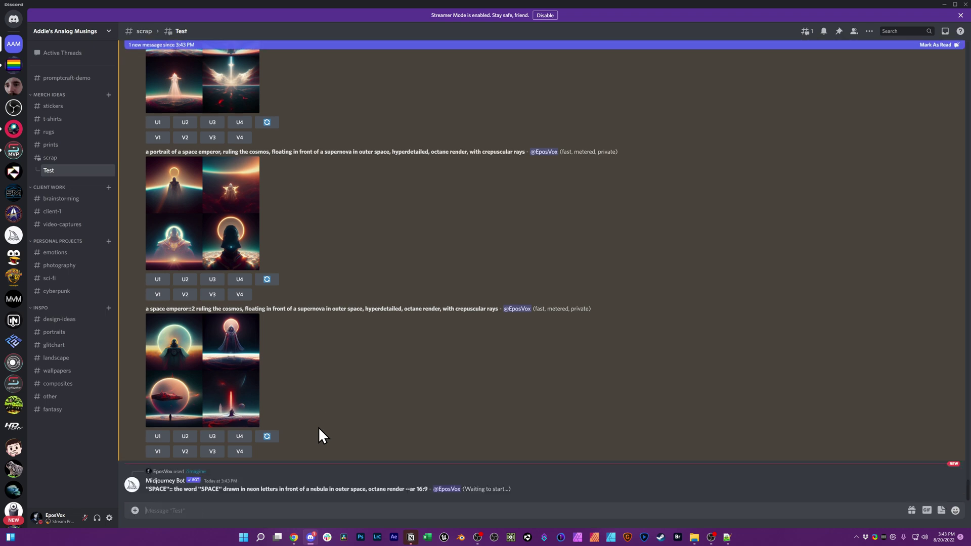
Step: Copy the neon-letters prompt without its leading "SPACE":: element and submit it as a new /imagine command, keeping ", octane render --ar 16:9"
left_click_drag(174, 489, 427, 403)
key("ctrl+c")
left_click(344, 507)
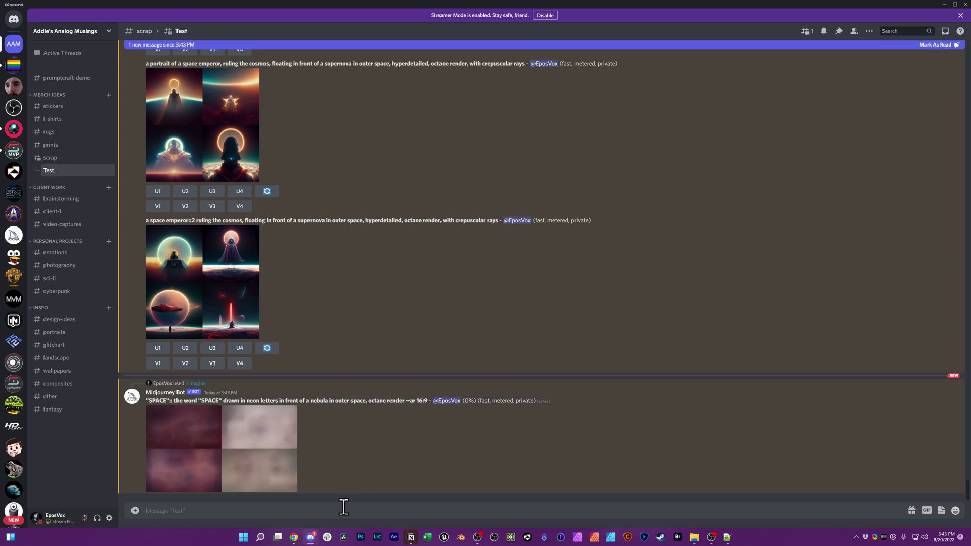
type("/im")
key("Tab")
key("ctrl+v")
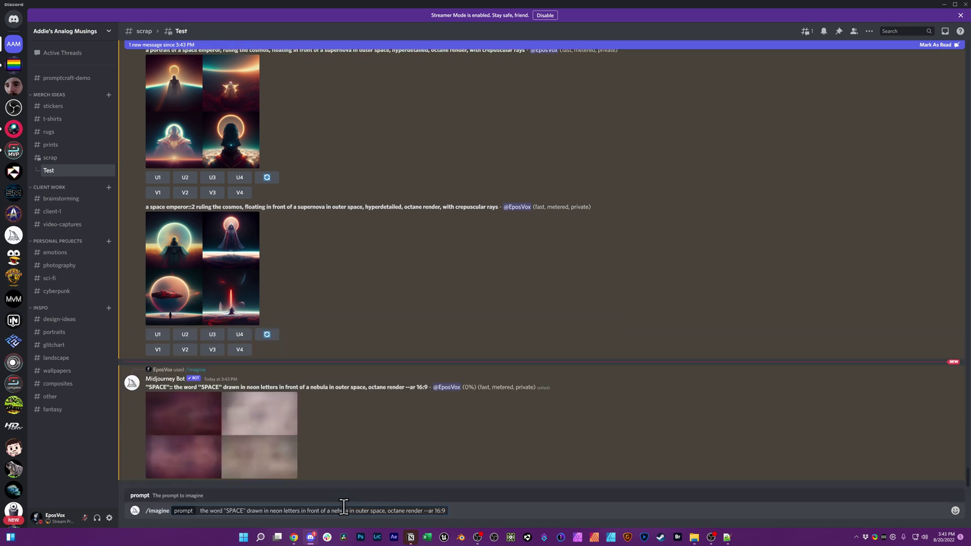
key("Return")
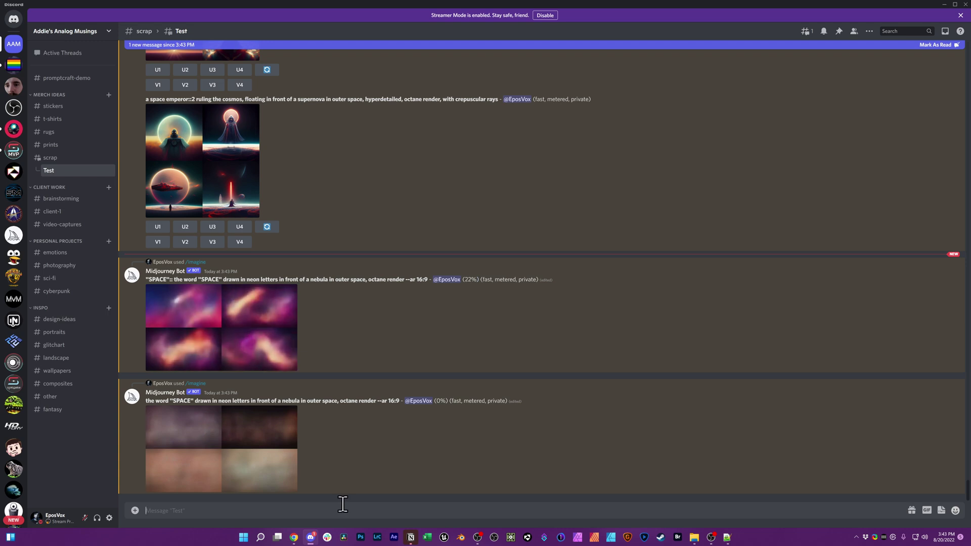
Step: Review the text-placement requirements in the browser, return to Discord, and examine the enlarged image grid of the "SPACE":: prompt
key("alt+Tab")
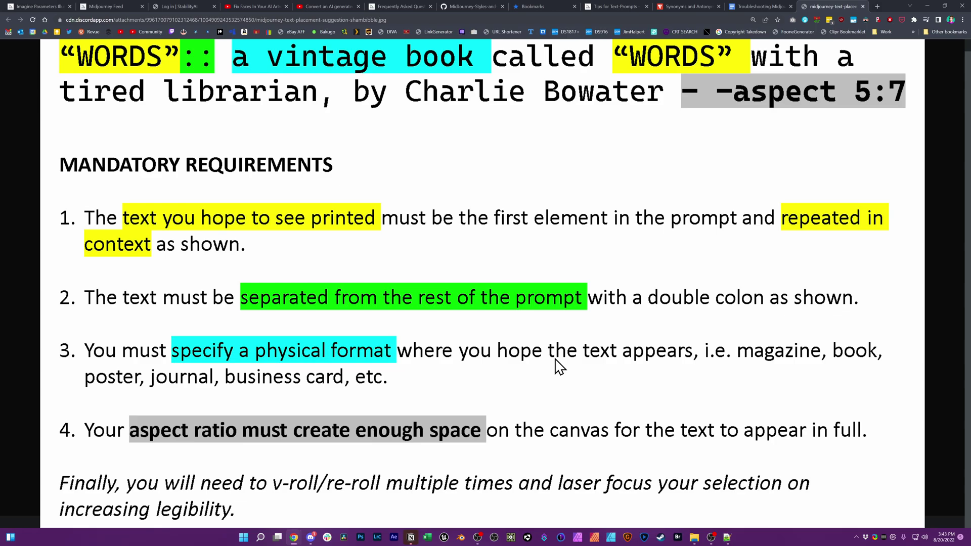
key("alt+Tab")
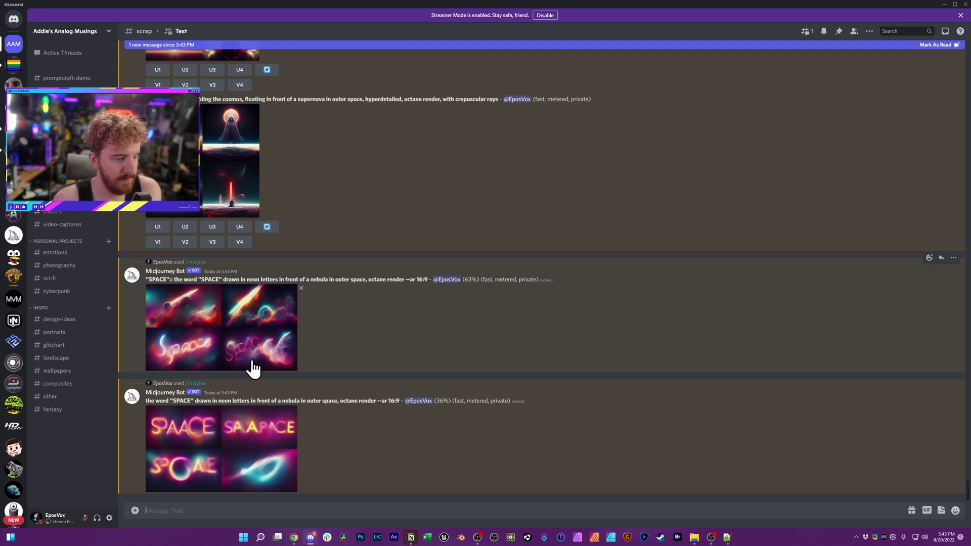
left_click(223, 360)
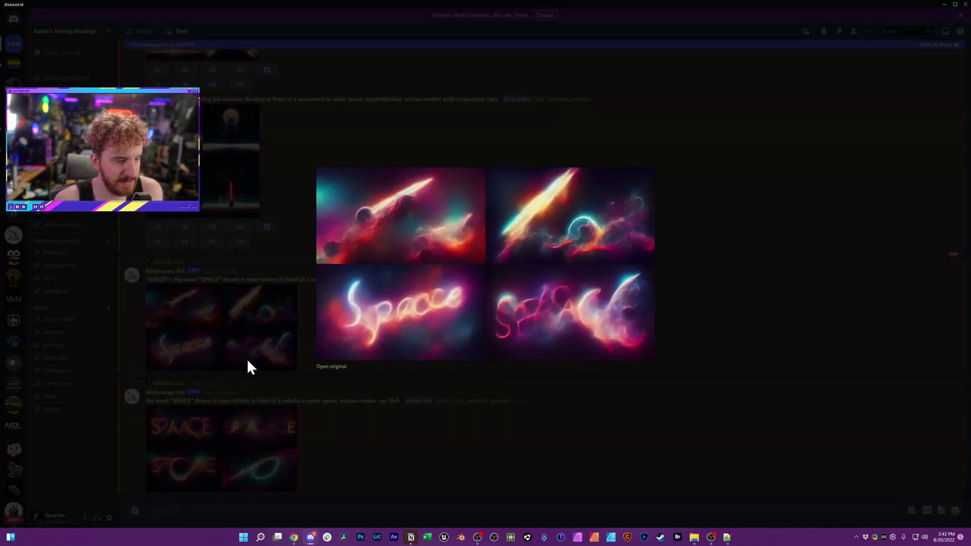
left_click(246, 359)
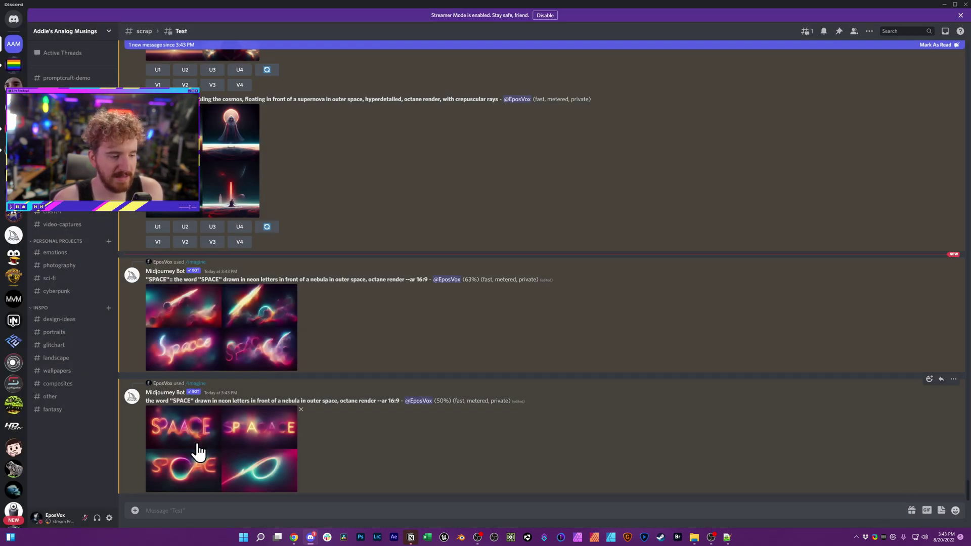